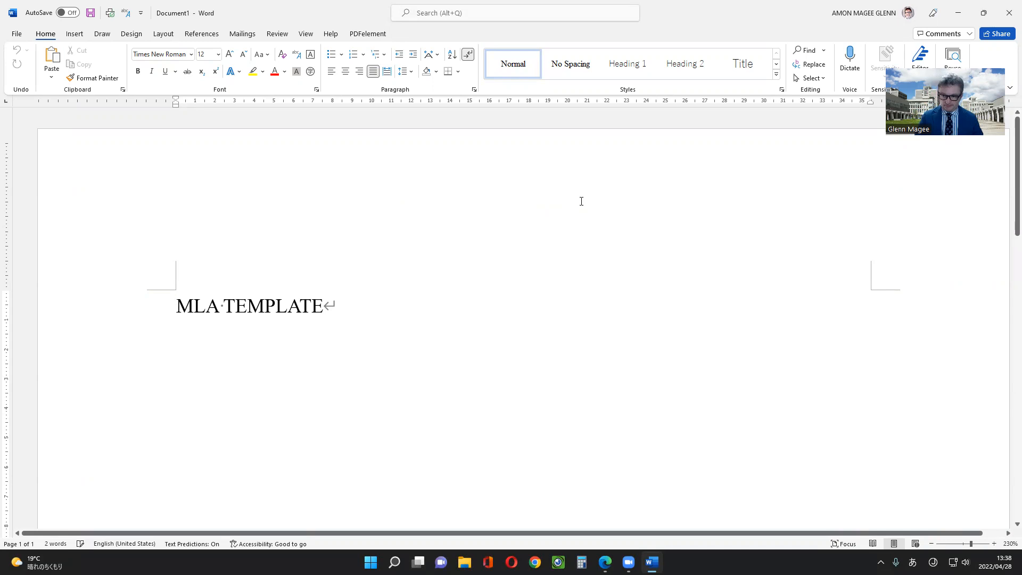
Make Times New Roman, 12 pt the default font for all documents based on the MLA TEMPLATE template
left_click(341, 303)
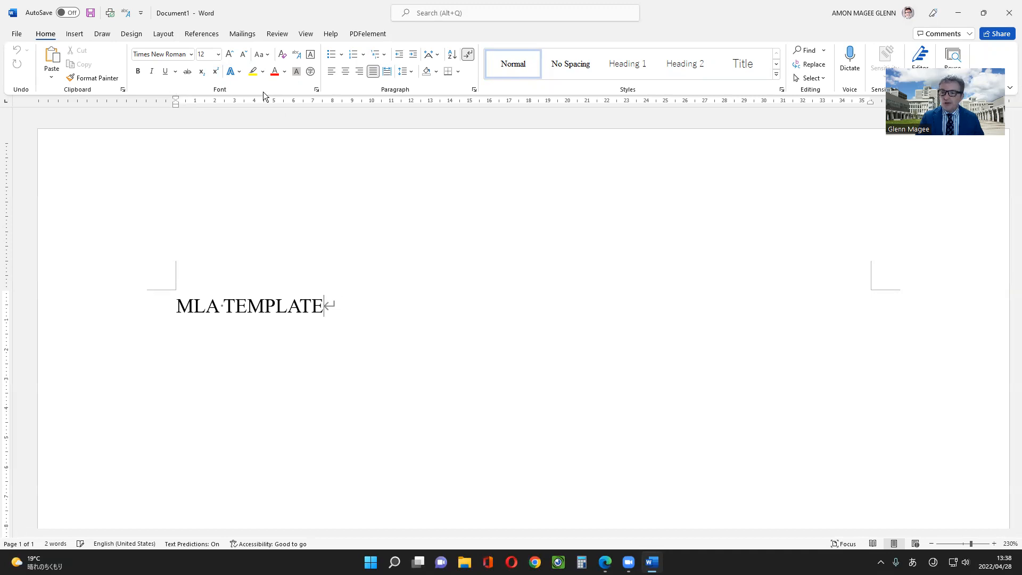
left_click(317, 89)
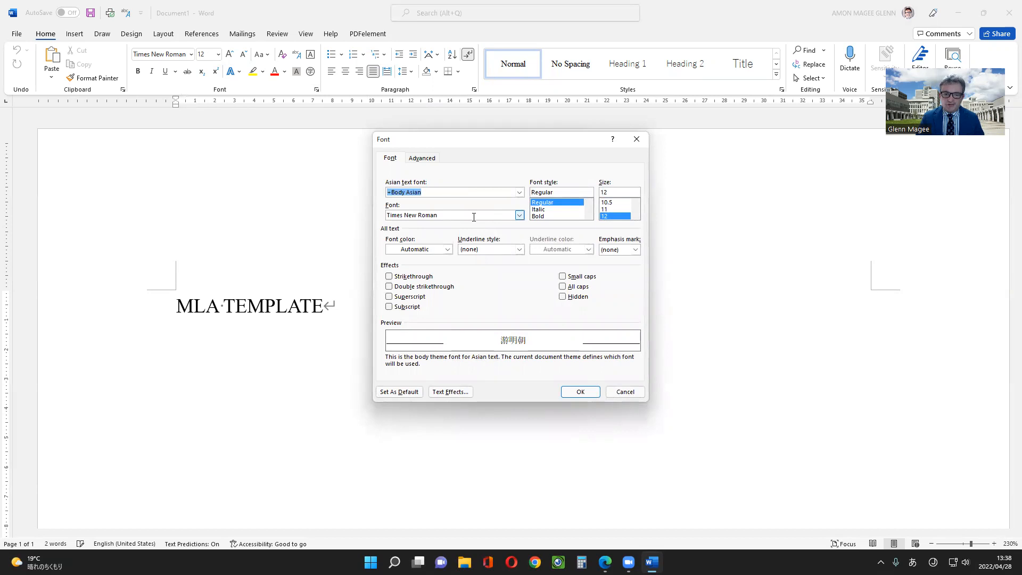
key("Henkan")
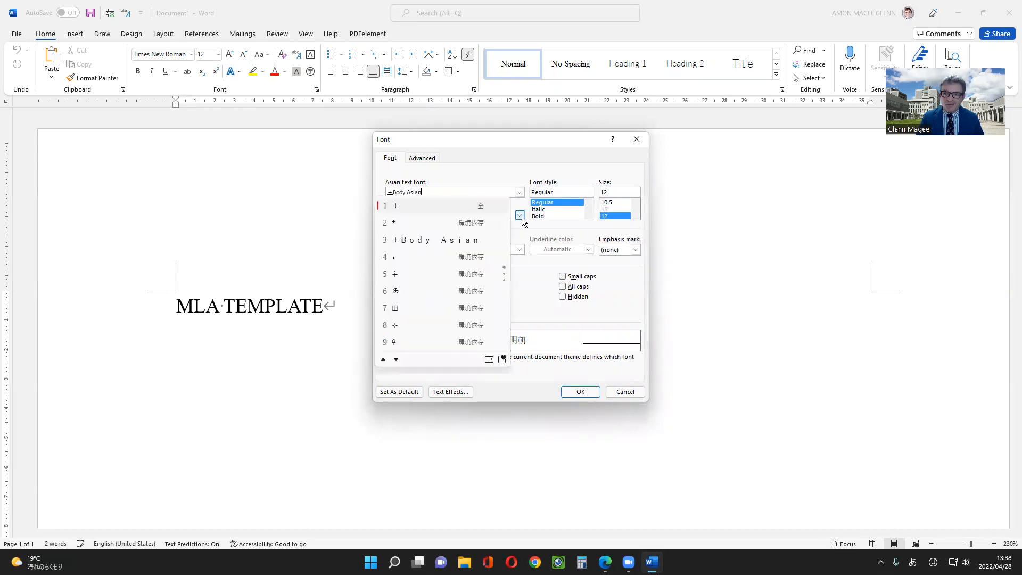
key("Escape")
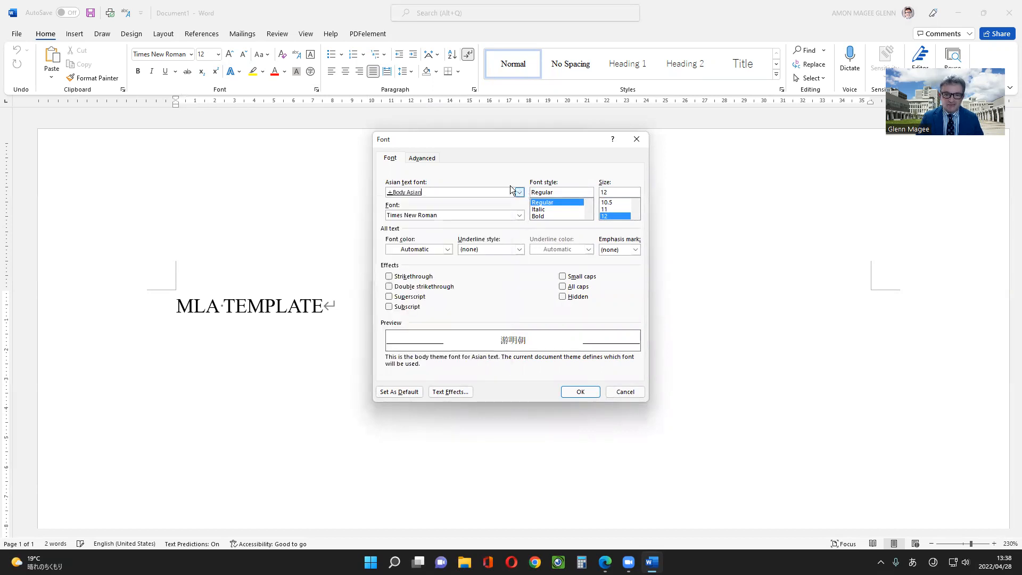
left_click(519, 215)
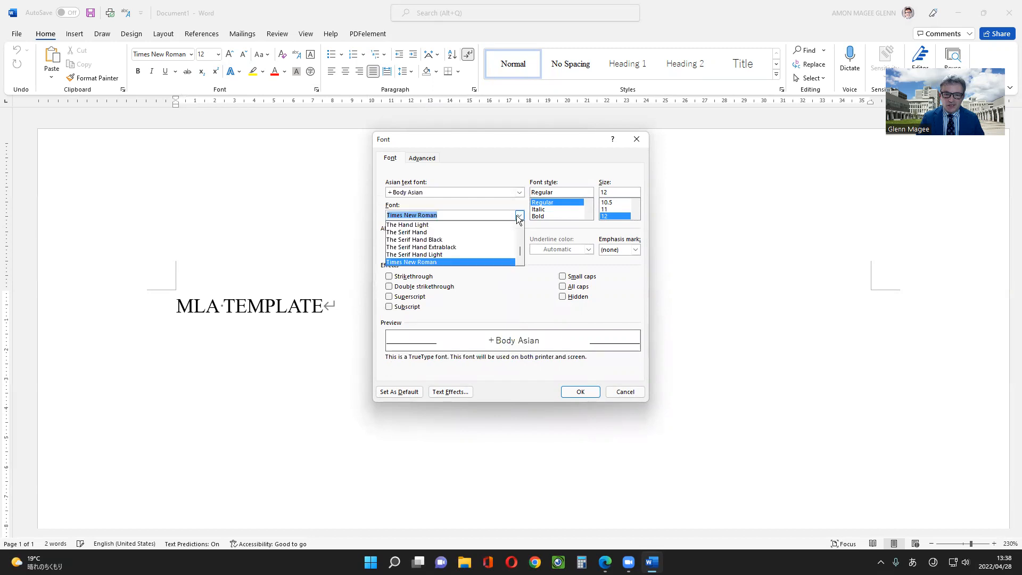
left_click(453, 260)
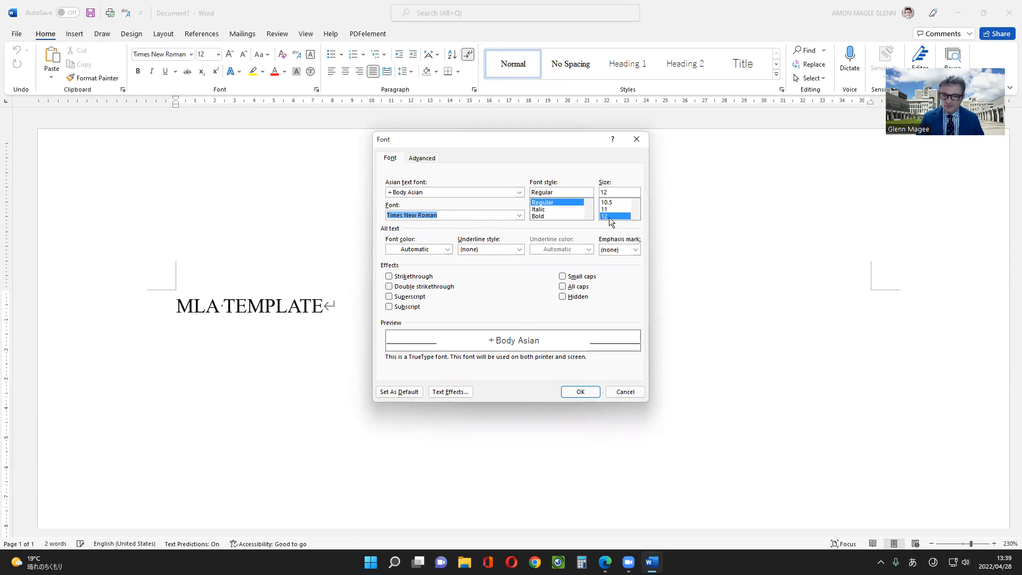
left_click(405, 391)
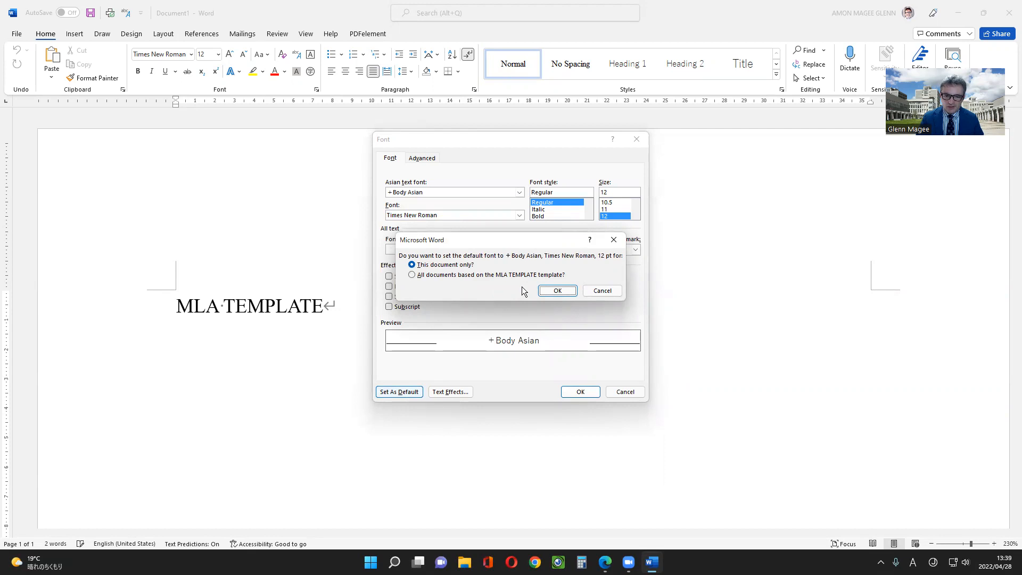
left_click(483, 275)
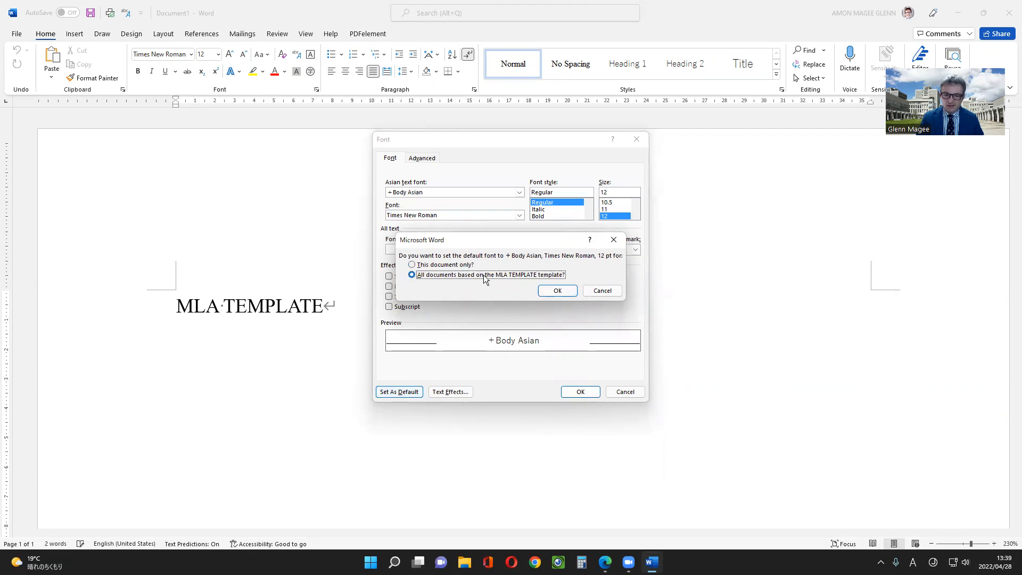
left_click(564, 290)
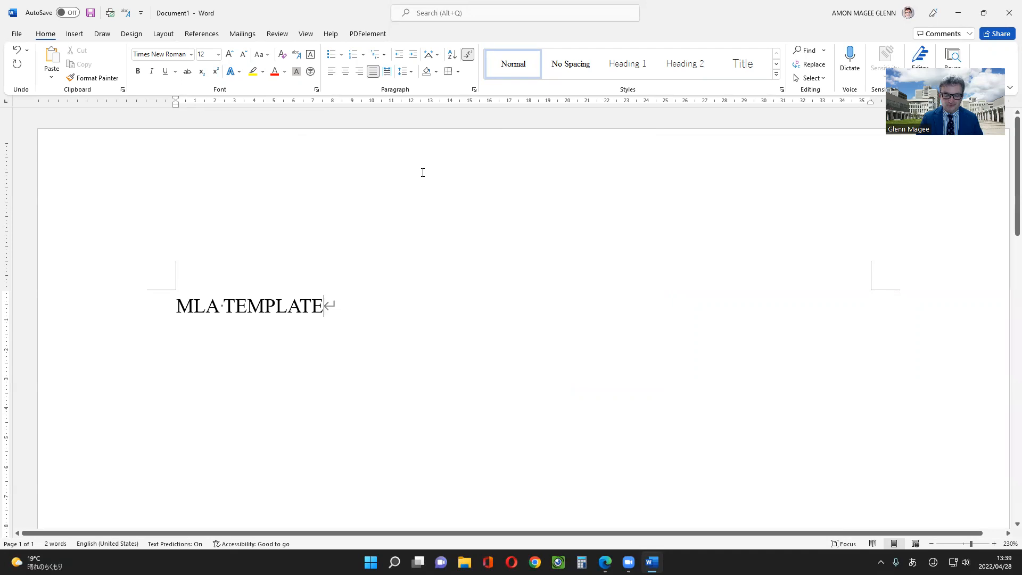
Set line spacing to Double and make it the paragraph default for all documents based on the MLA TEMPLATE template
left_click(473, 90)
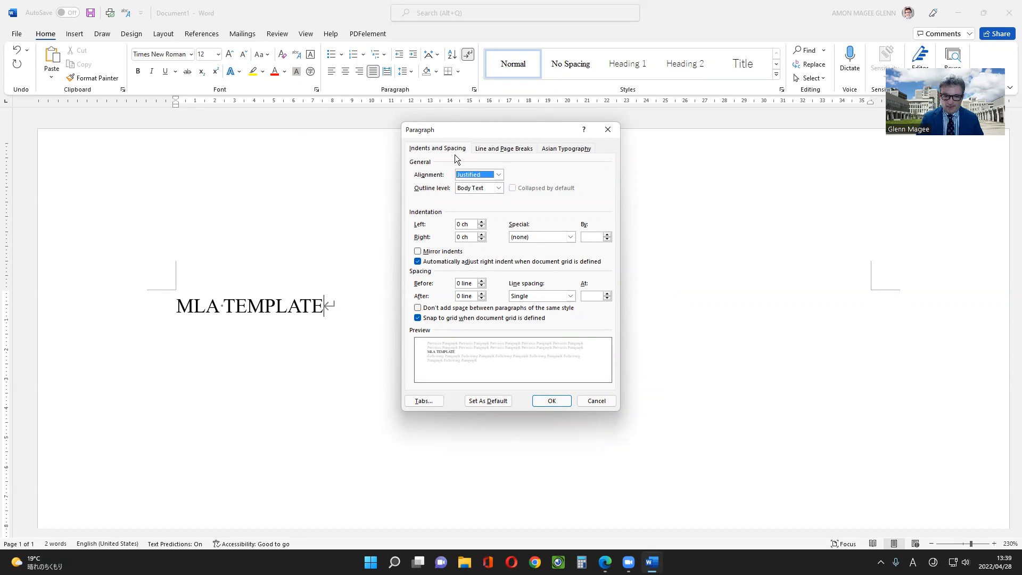
left_click(564, 298)
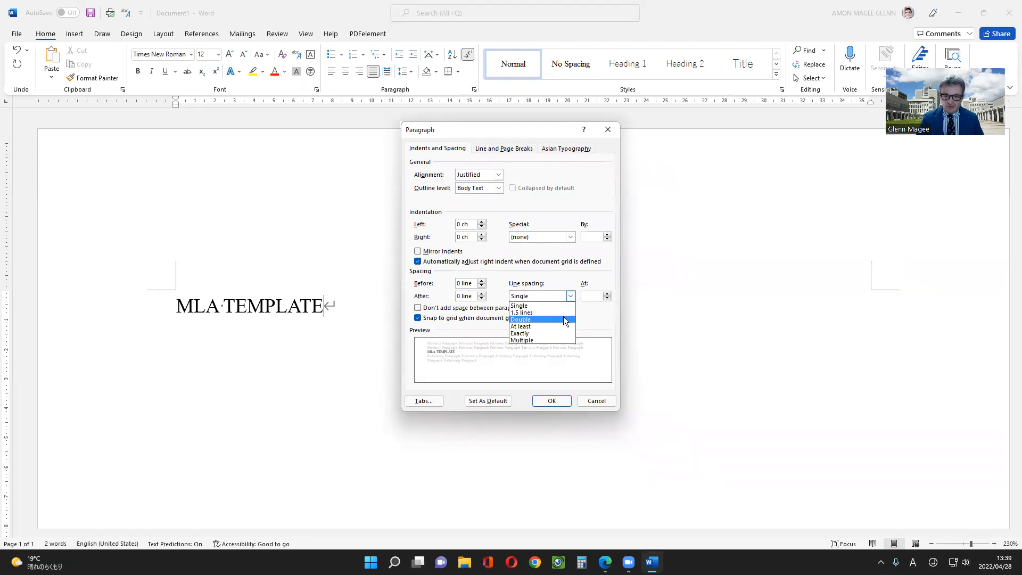
left_click(563, 319)
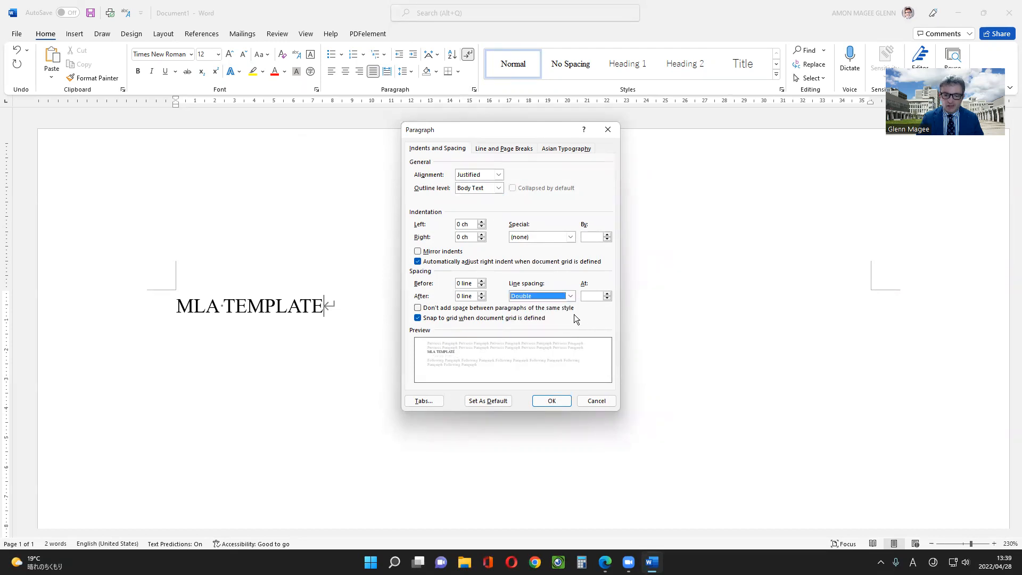
left_click(487, 400)
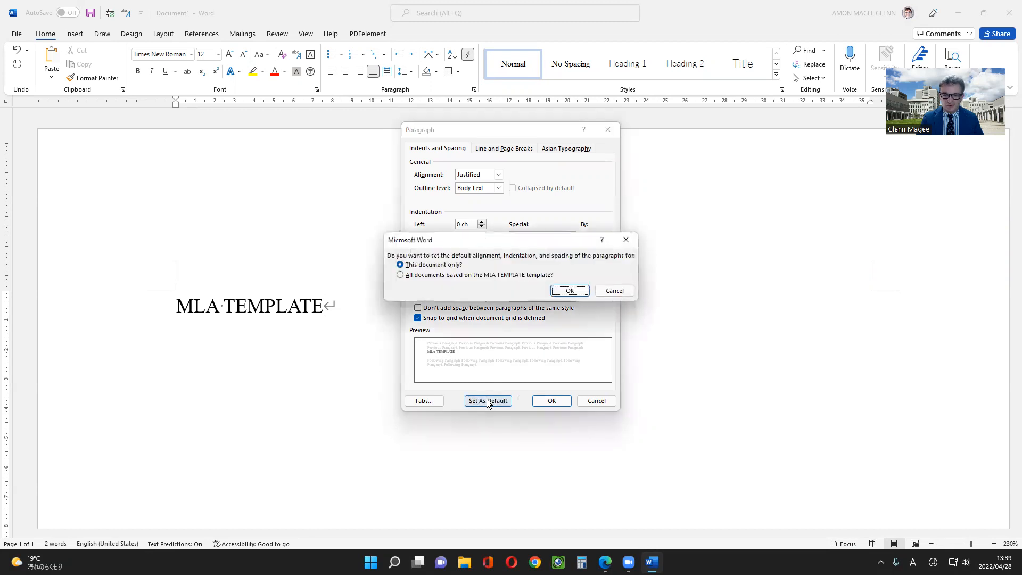
left_click(533, 276)
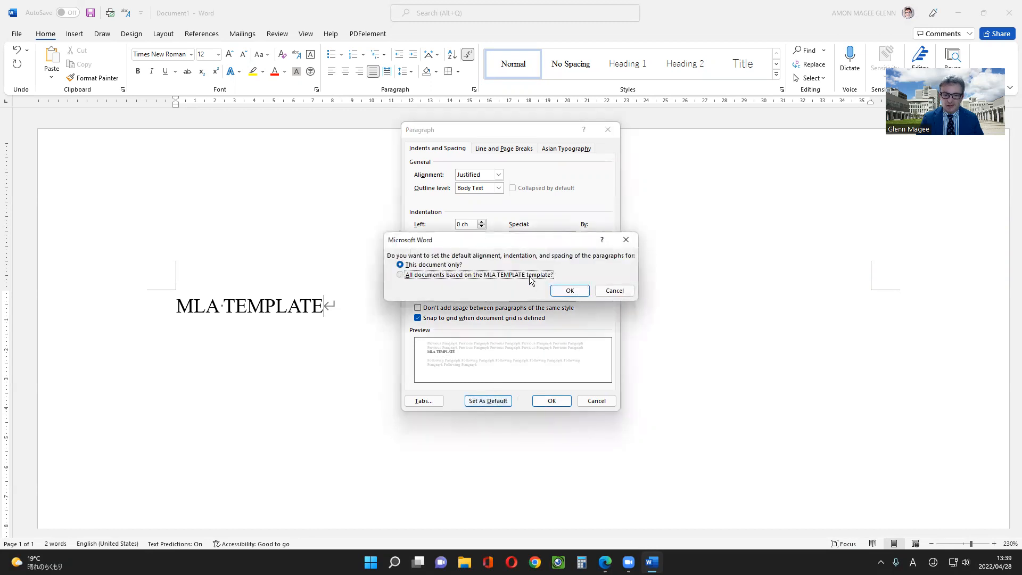
left_click(568, 292)
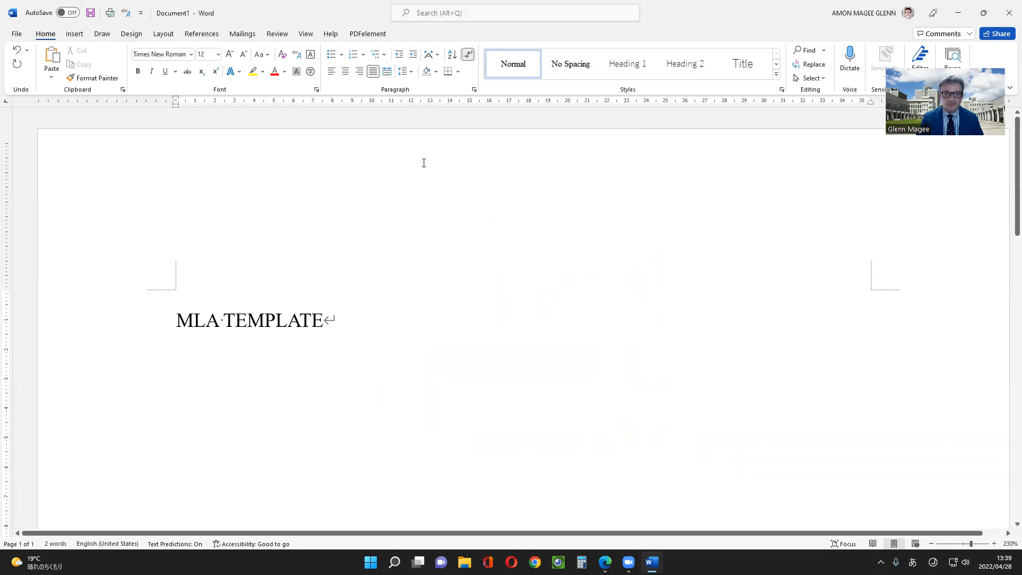
Set the paragraph's default tab stops to 1.27
left_click(474, 91)
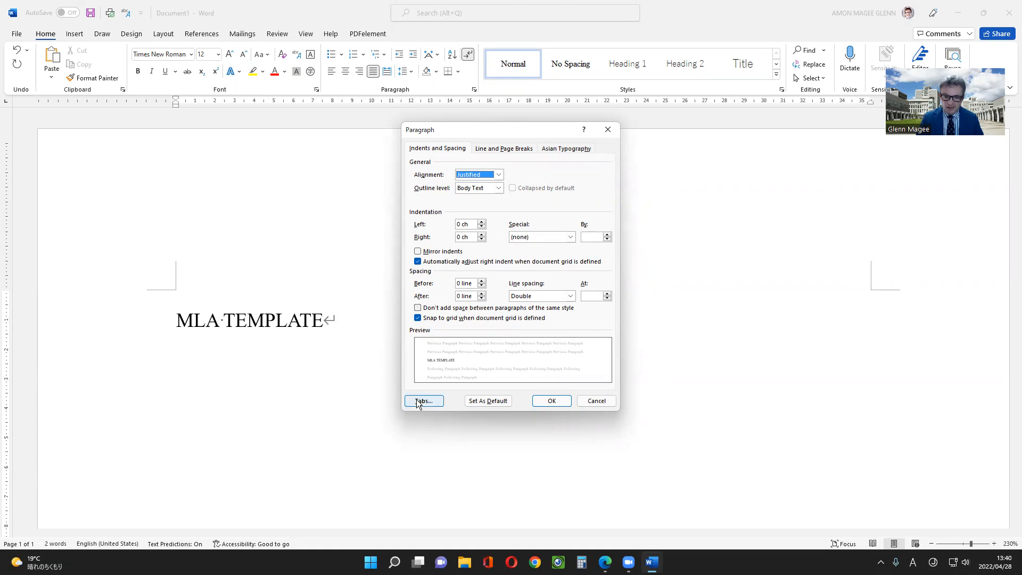
left_click(437, 403)
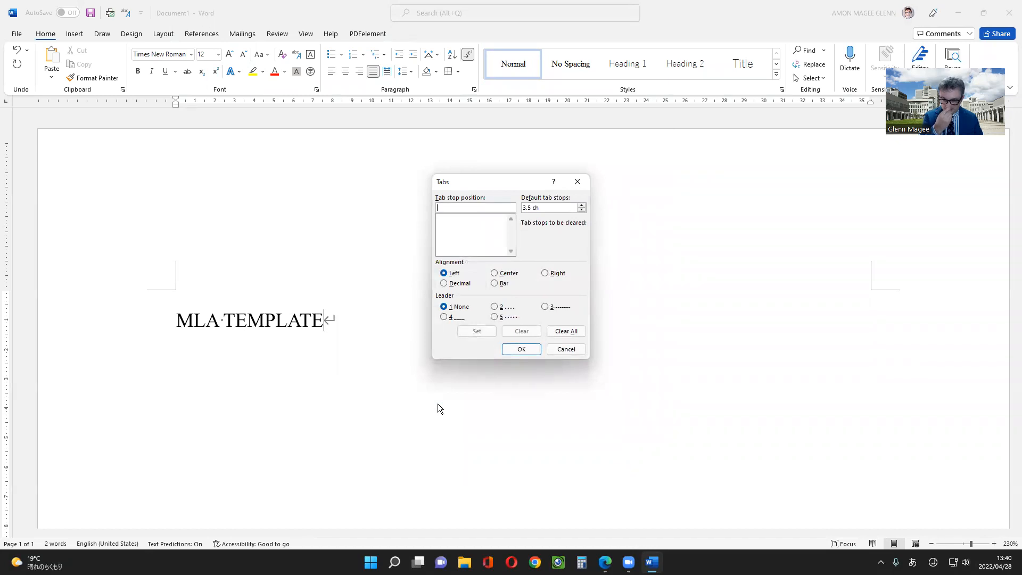
left_click_drag(544, 208, 521, 208)
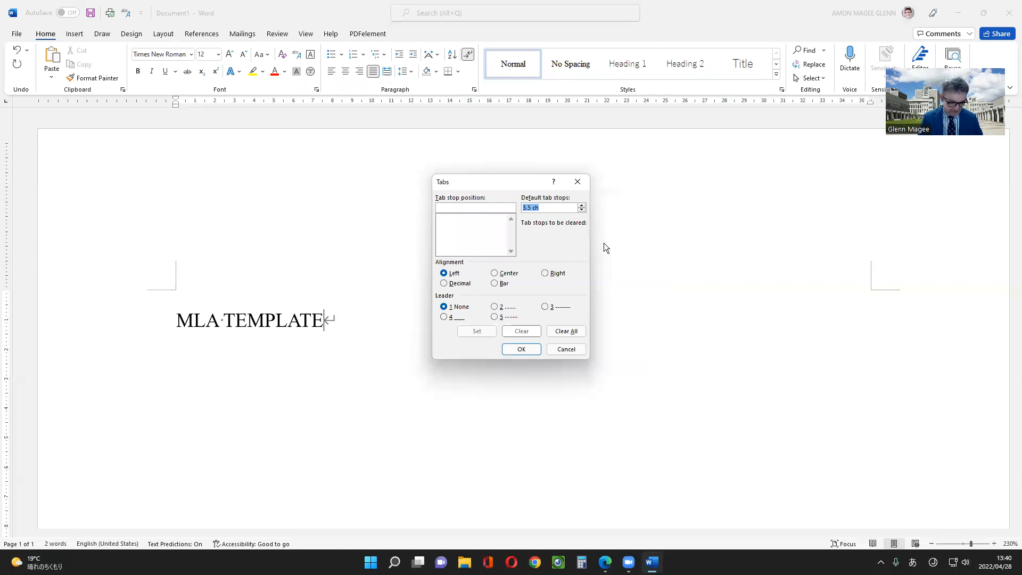
type("1.27")
key("BackSpace")
key("BackSpace")
key("BackSpace")
key("BackSpace")
key("Zenkaku_Hankaku")
type("1.")
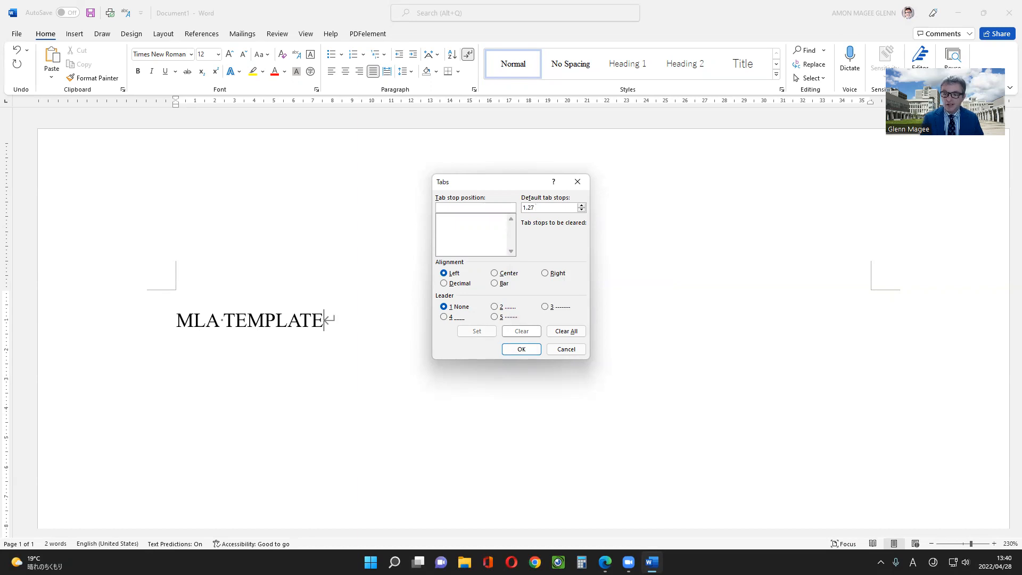
key("Return")
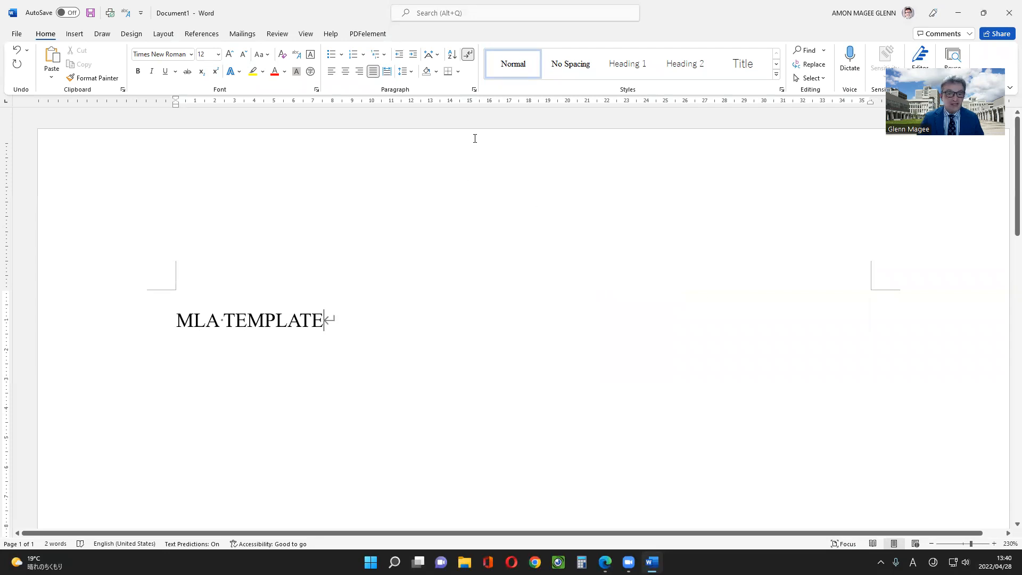
Check the default tab stops and review the paragraph's line spacing and pagination settings
left_click(473, 91)
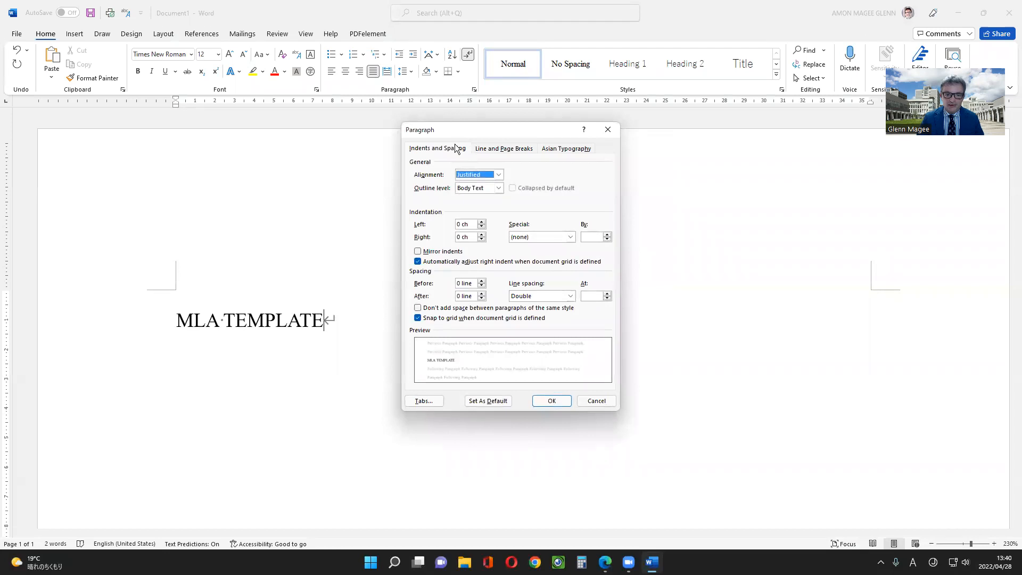
left_click(423, 401)
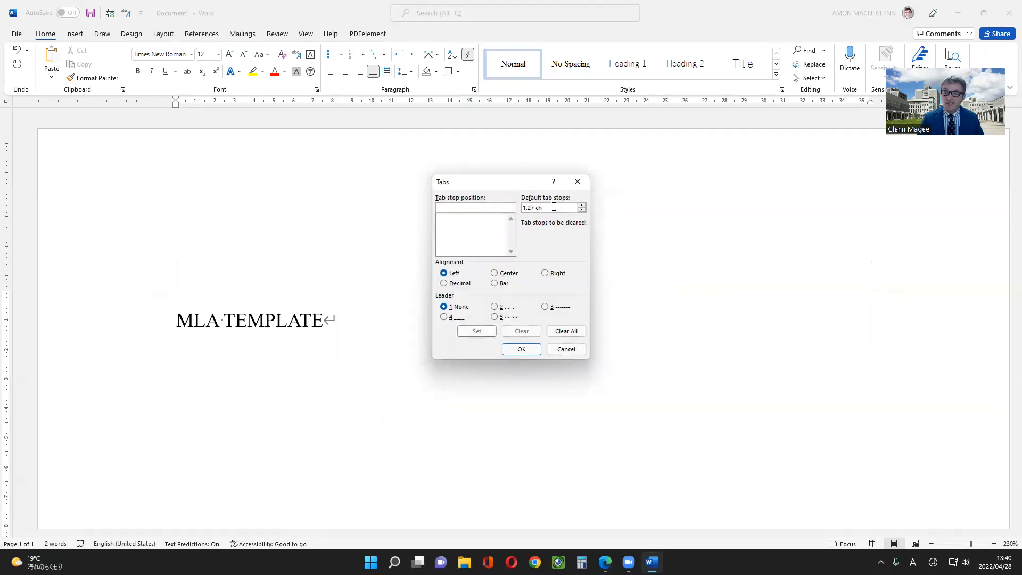
left_click(538, 350)
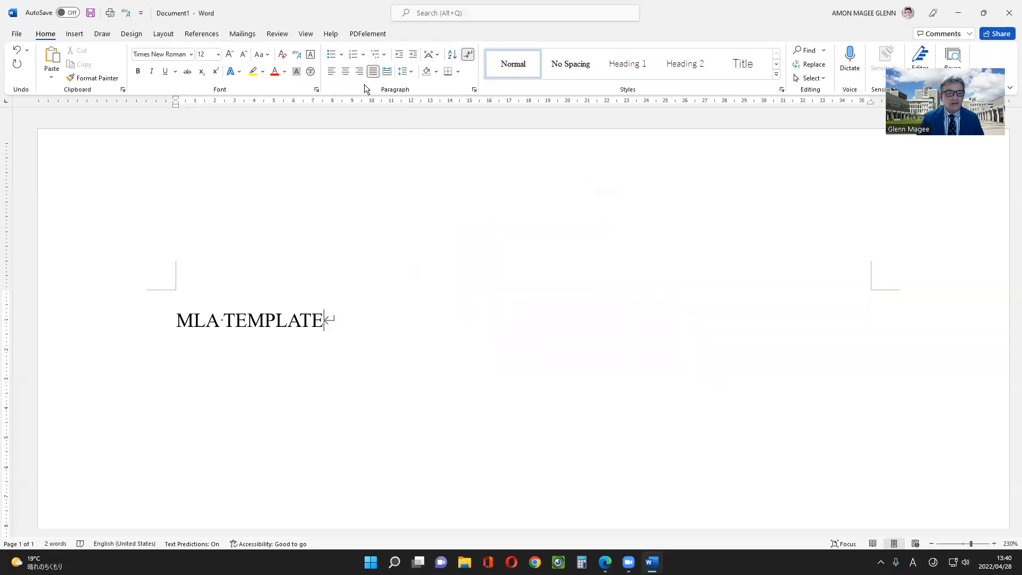
left_click(475, 89)
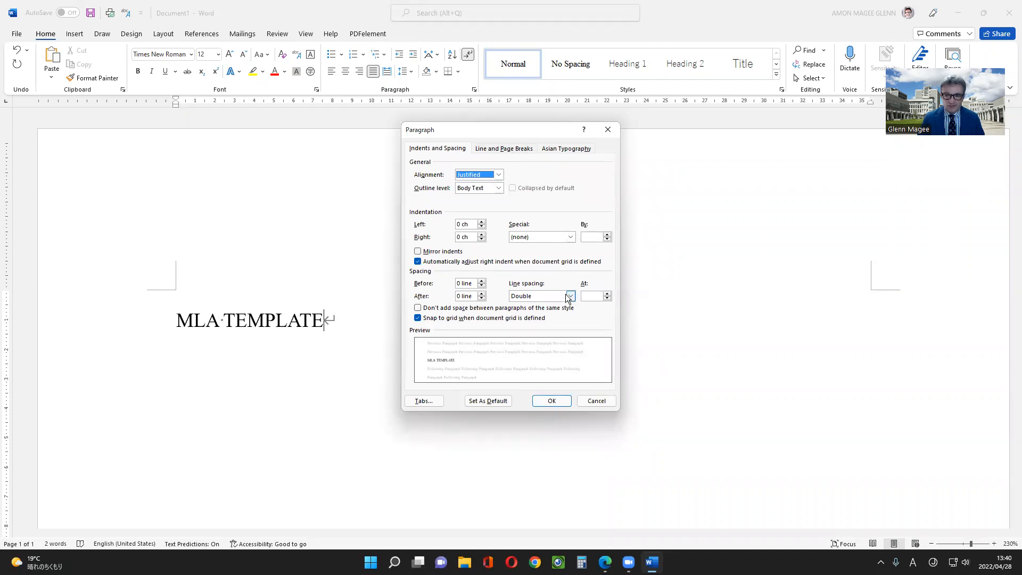
left_click(499, 152)
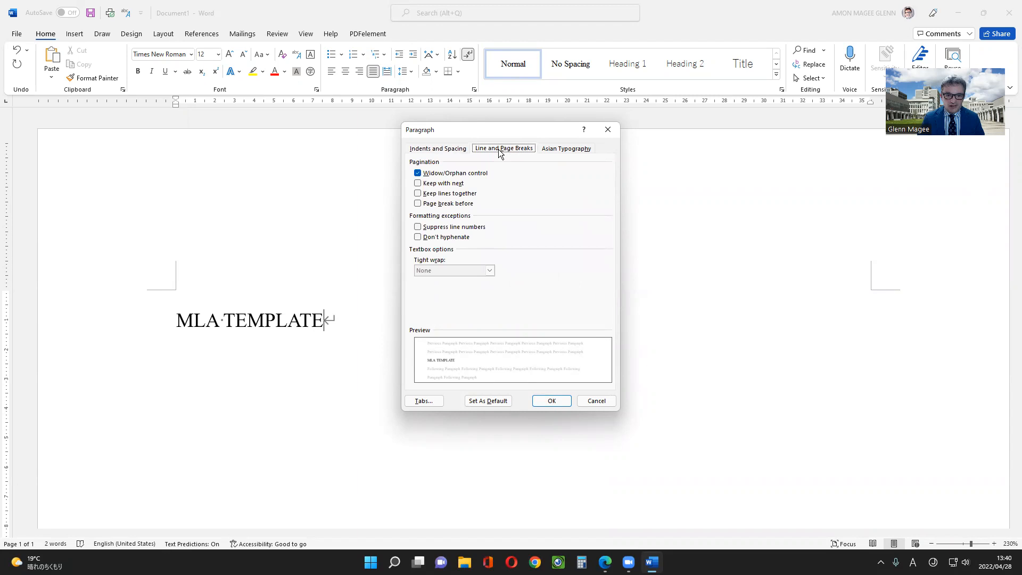
left_click(443, 149)
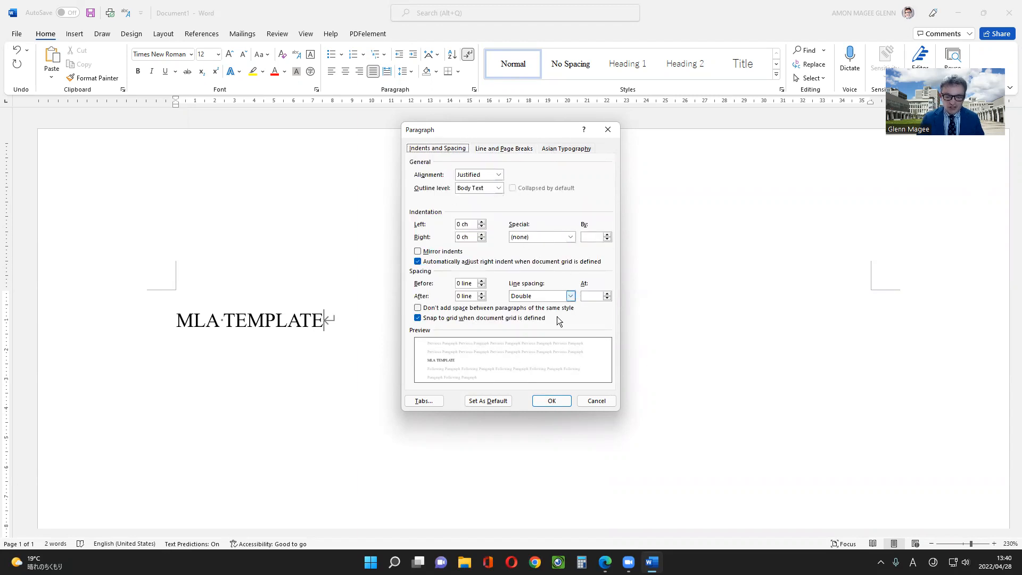
left_click(558, 400)
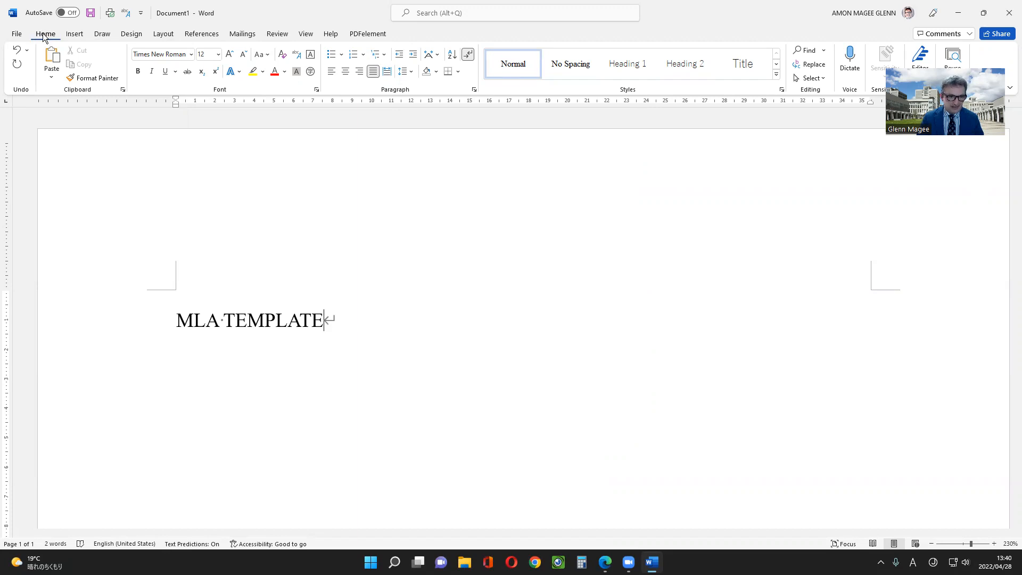
Set the page's top and bottom margins to 2.54 cm in the page setup
left_click(163, 34)
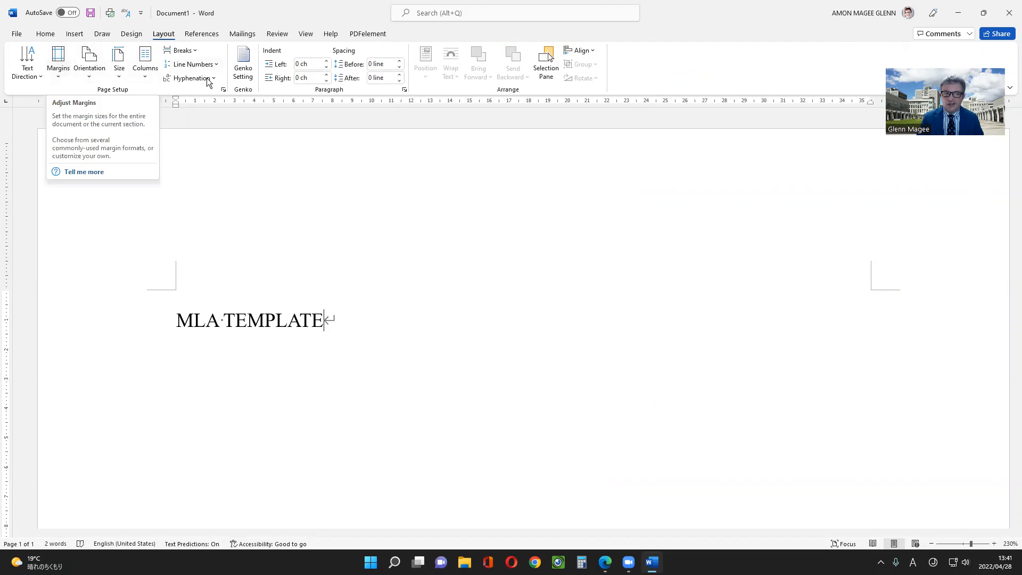
left_click(223, 91)
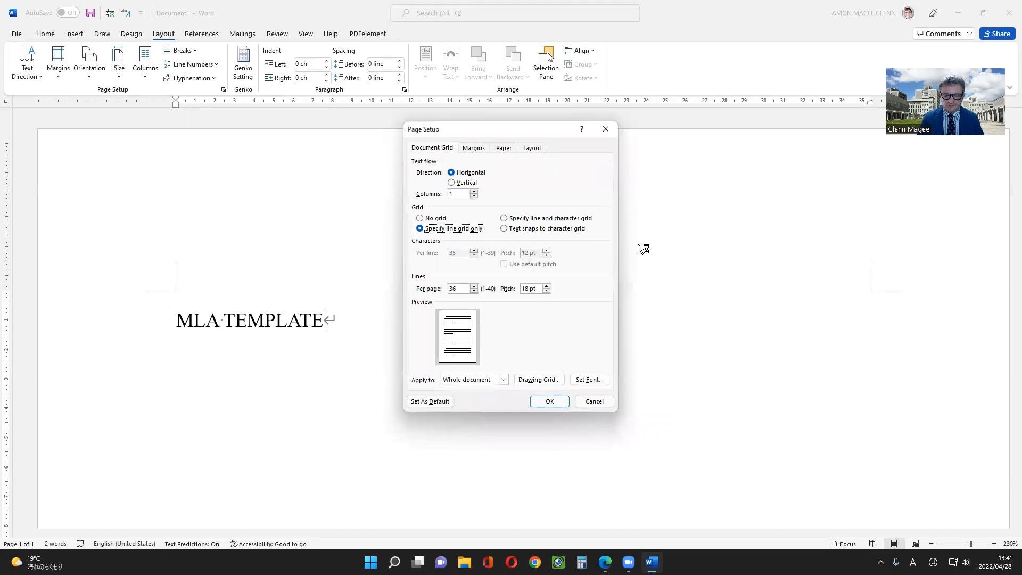
left_click(471, 148)
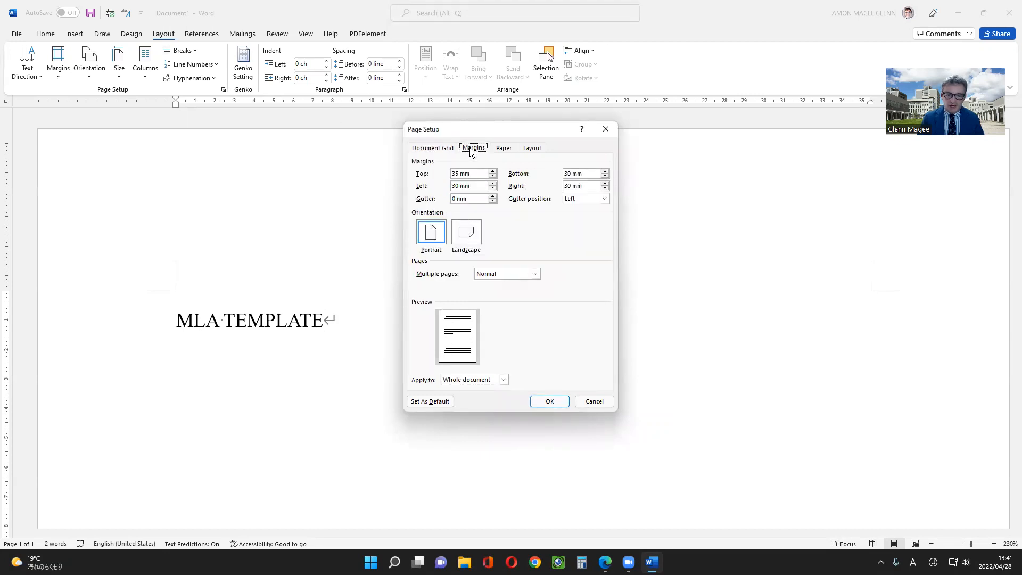
key("Tab")
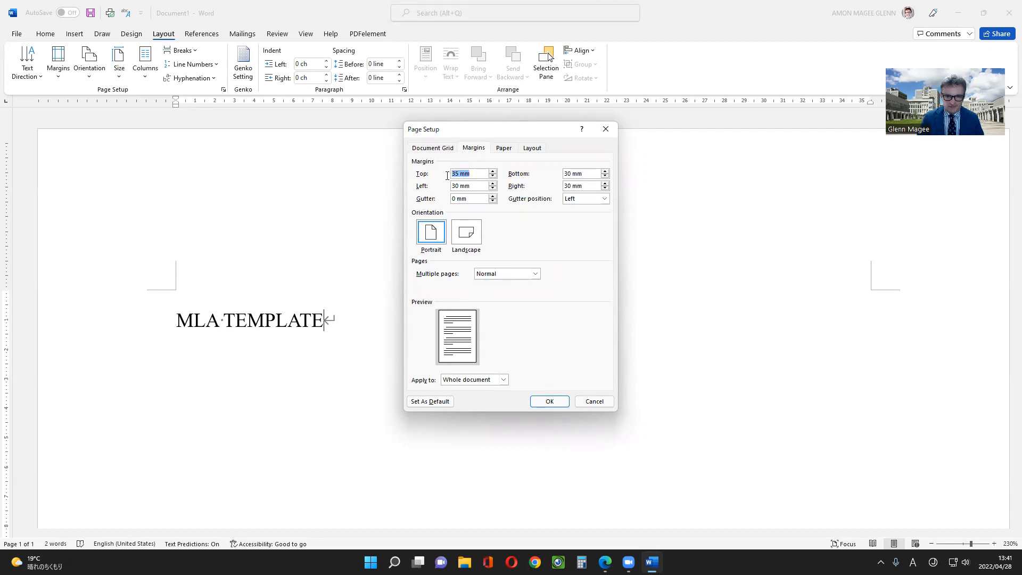
type("2")
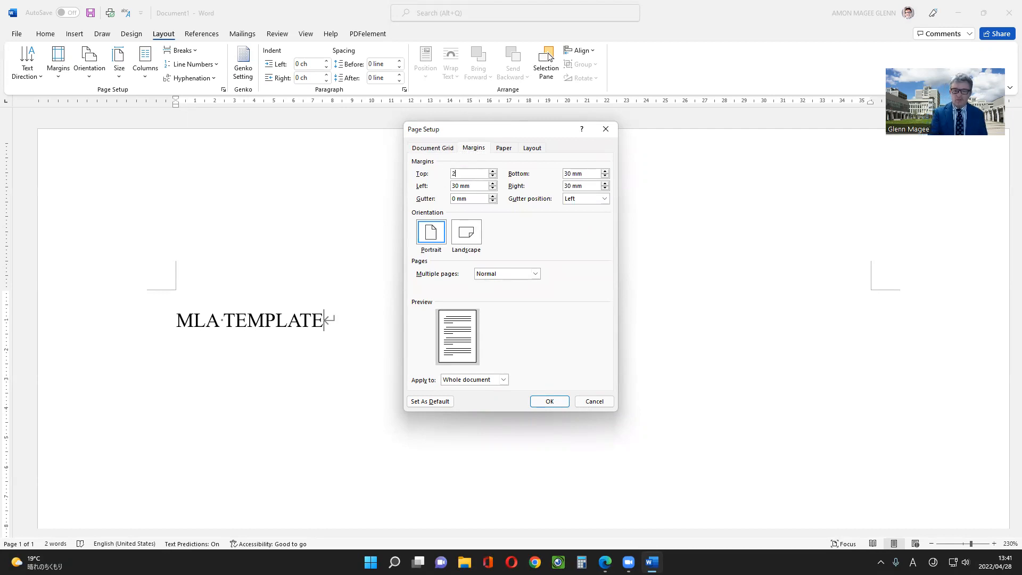
type(".54 cm")
key("Tab")
type("2.54 cm")
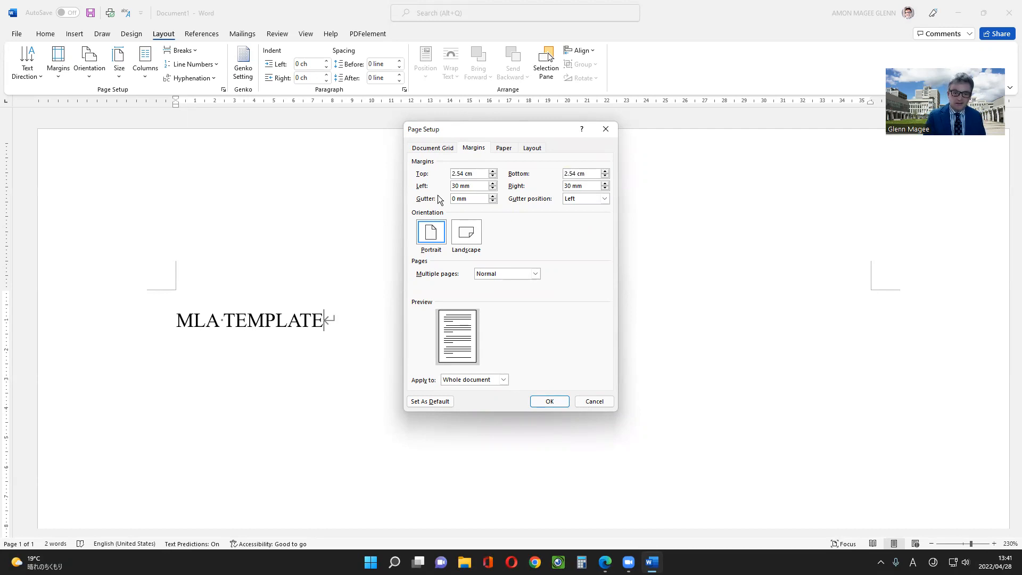
Set the left and right page margins to 2.54 cm and make the page setup the default for the MLA TEMPLATE template
key("BackSpace")
key("BackSpace")
key("BackSpace")
key("BackSpace")
key("BackSpace")
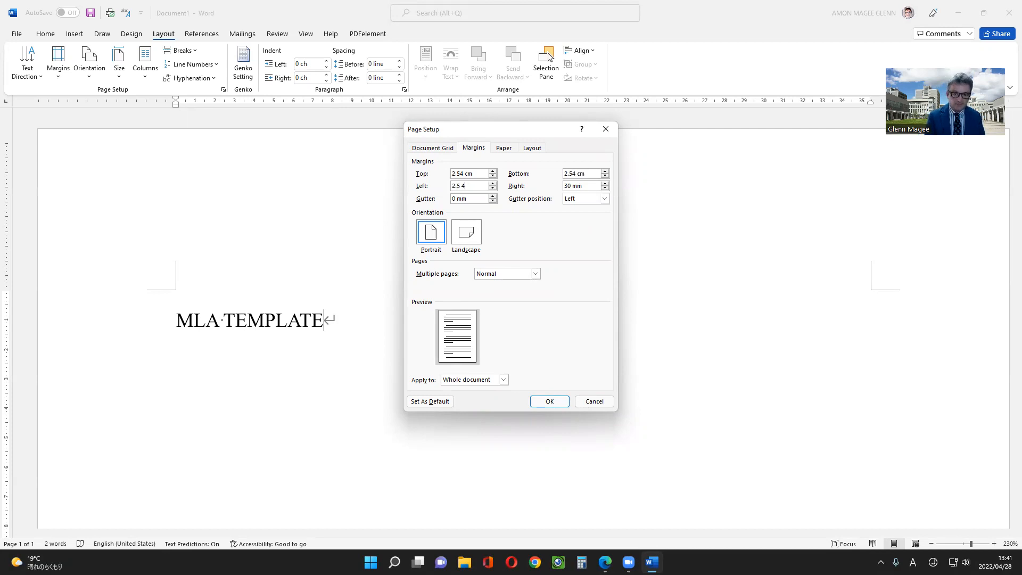
type("2.54 cm")
key("Tab")
type("2.54")
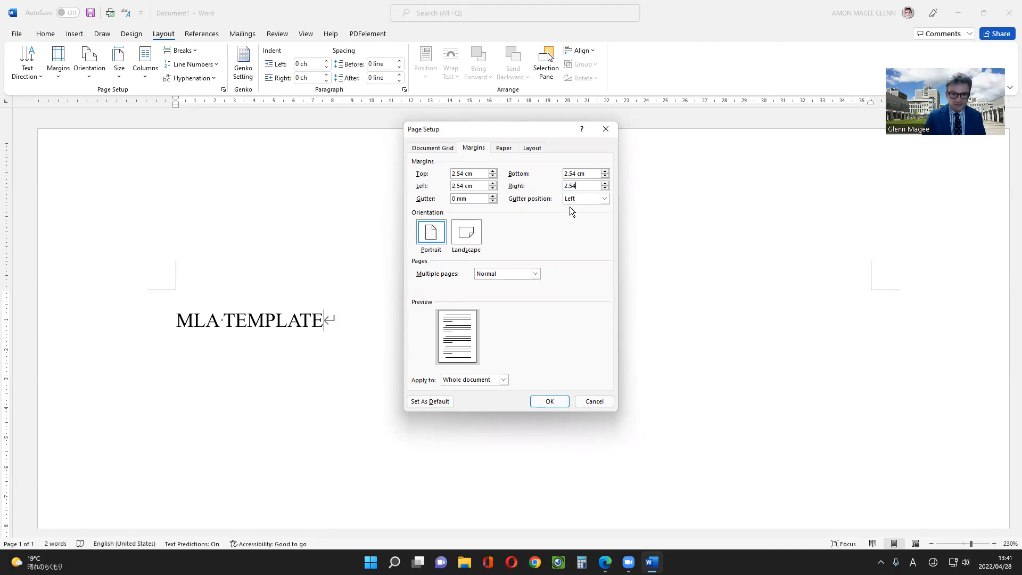
type(" cm")
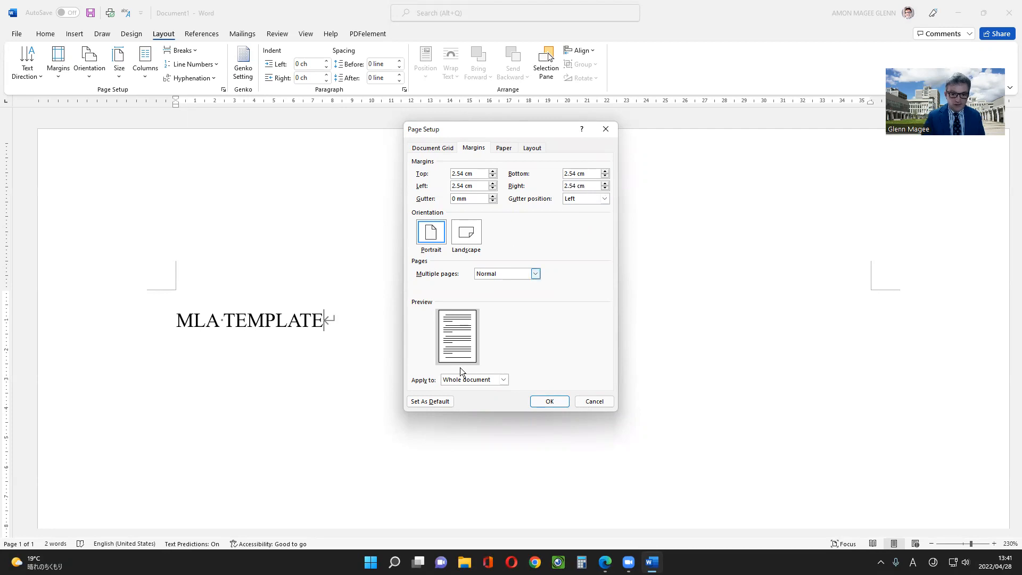
left_click(448, 406)
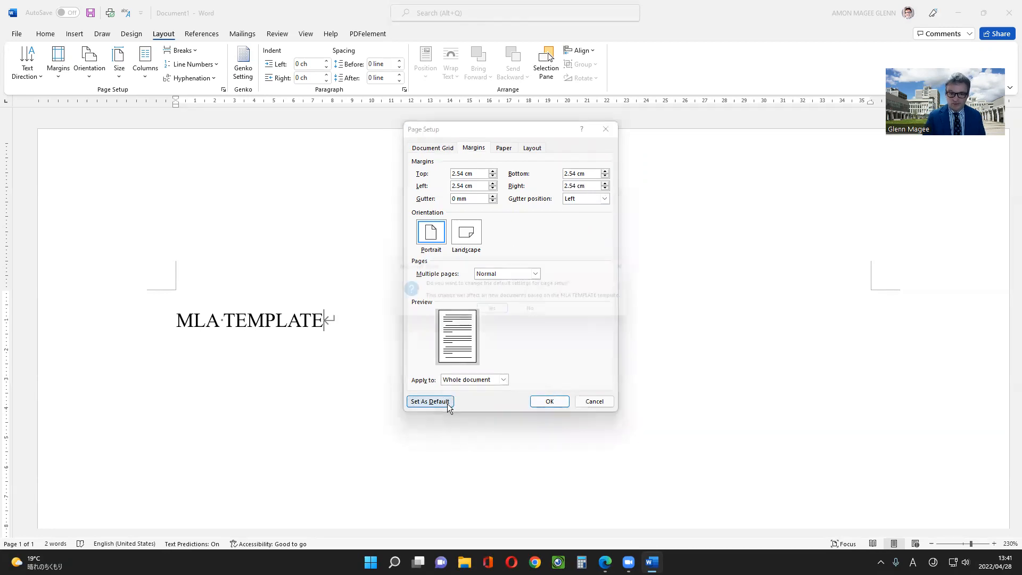
left_click(499, 312)
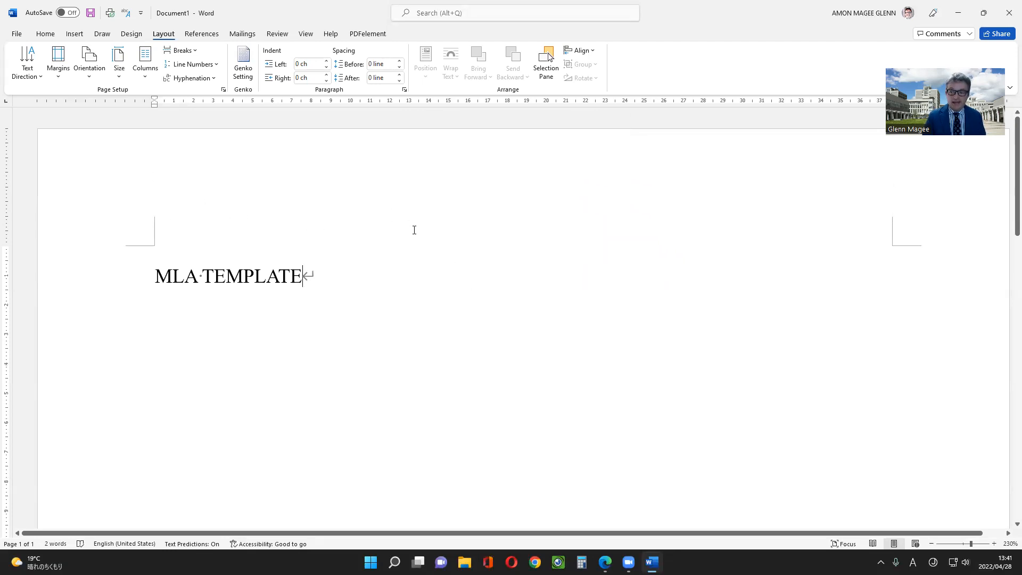
Change the paper size to Letter and make it the default page setup for new documents based on the MLA TEMPLATE template
left_click(223, 89)
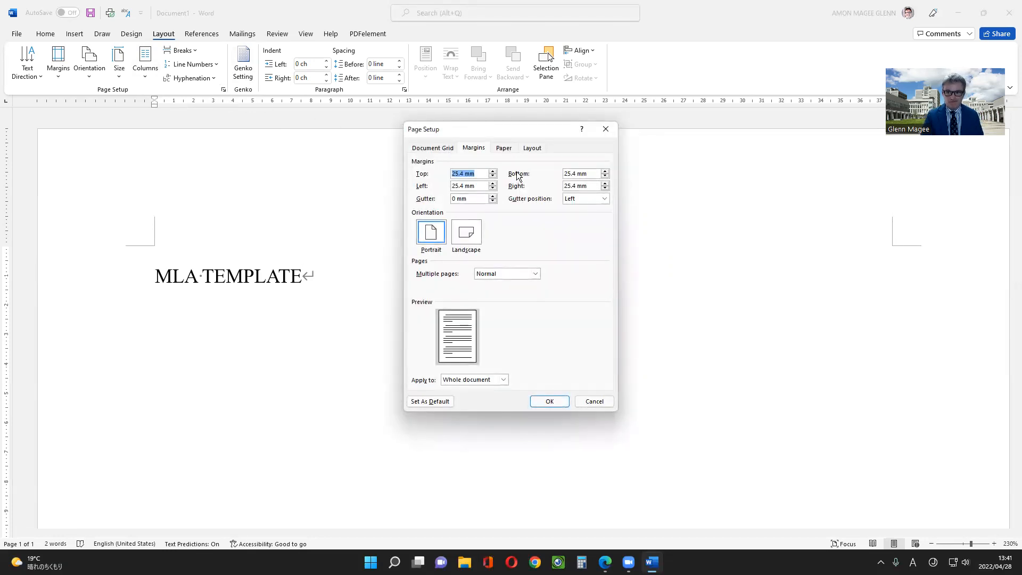
left_click(507, 153)
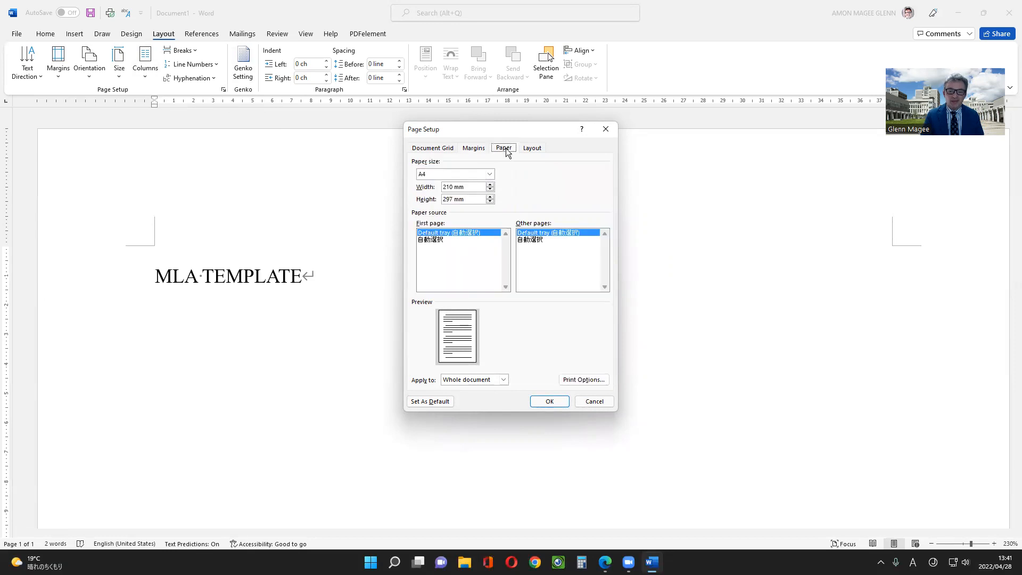
left_click(489, 174)
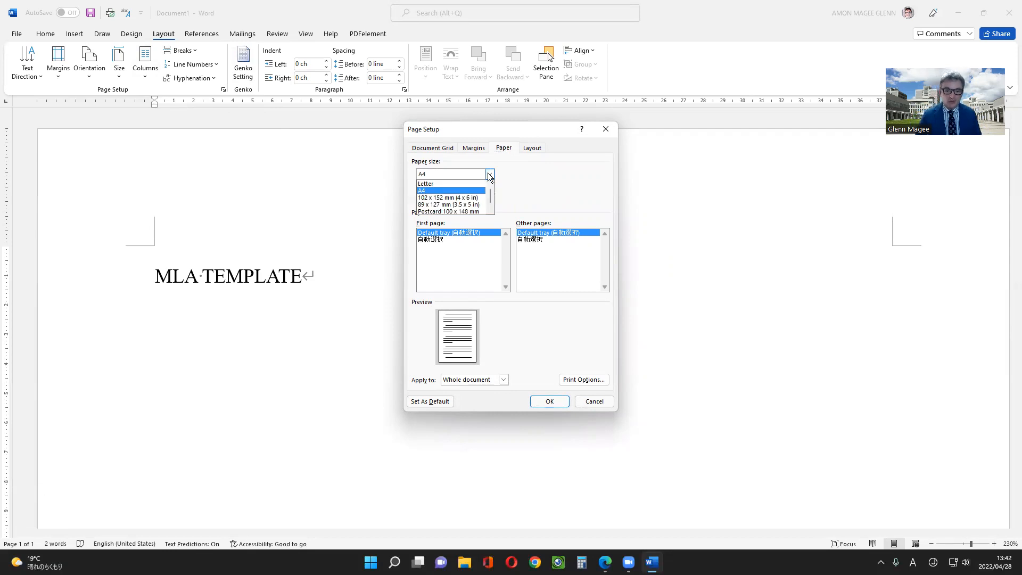
left_click(481, 184)
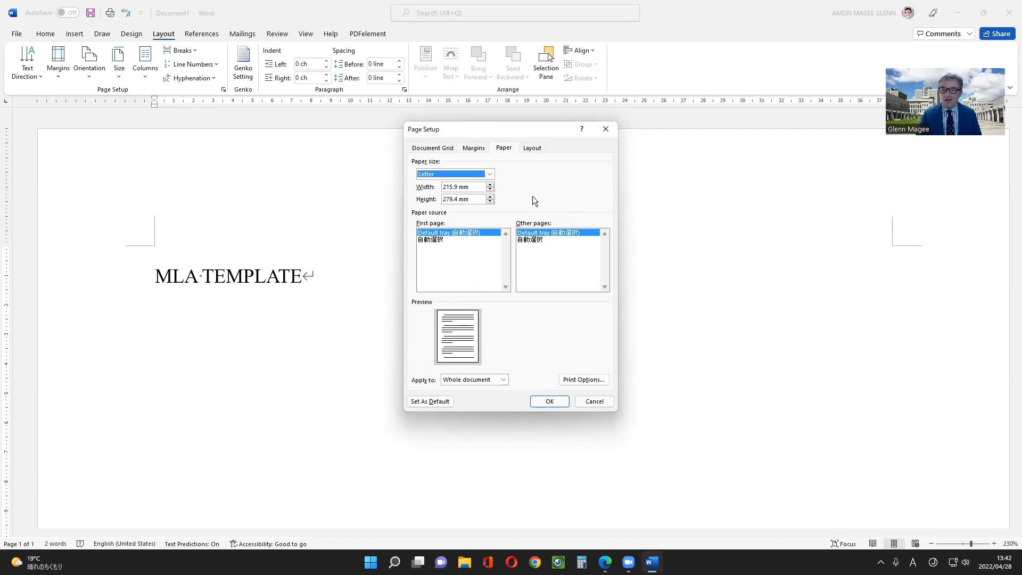
left_click(424, 401)
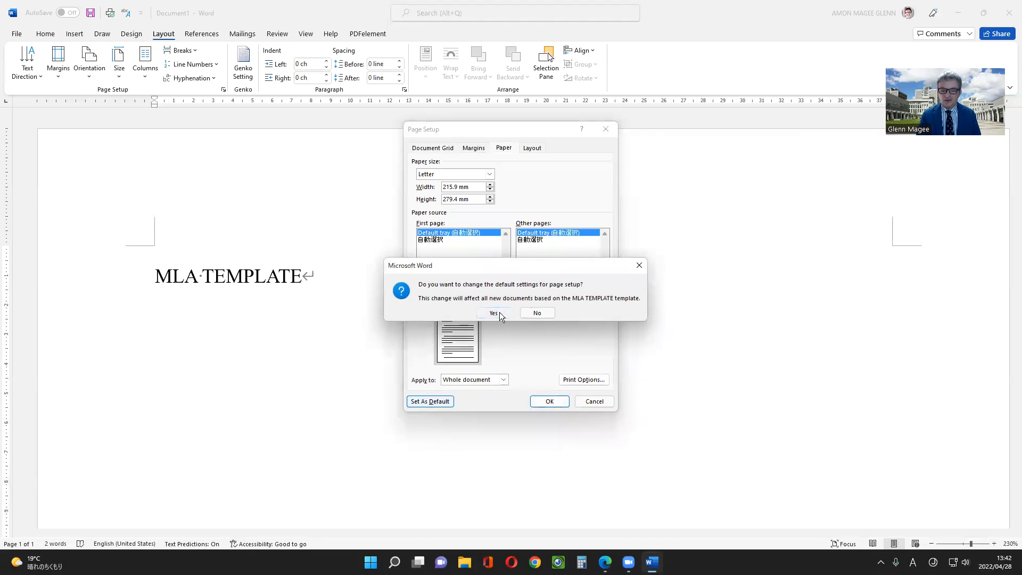
left_click(494, 313)
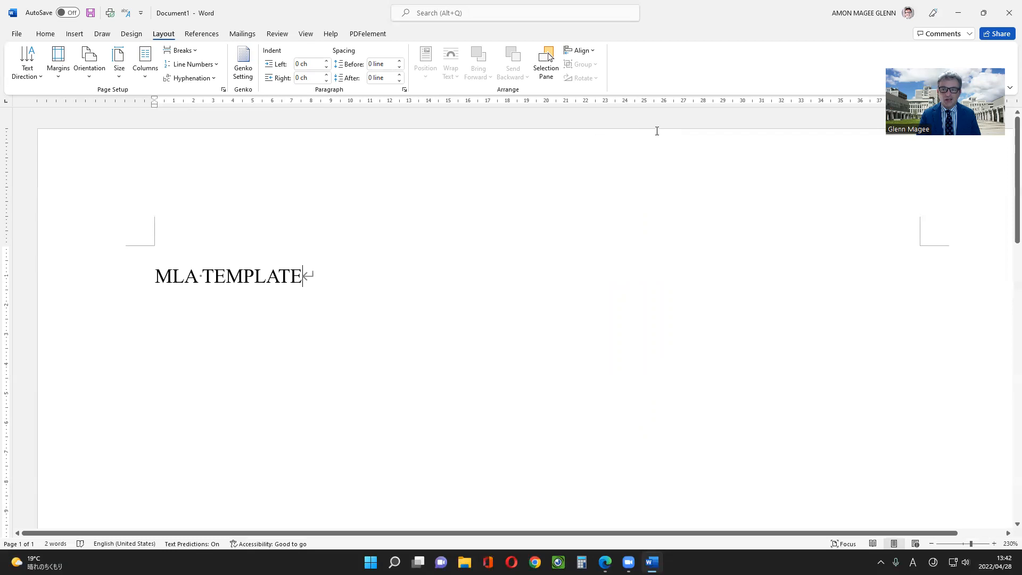
Close the document without saving it, but save the changes made to the MLA TEMPLATE template
left_click(43, 33)
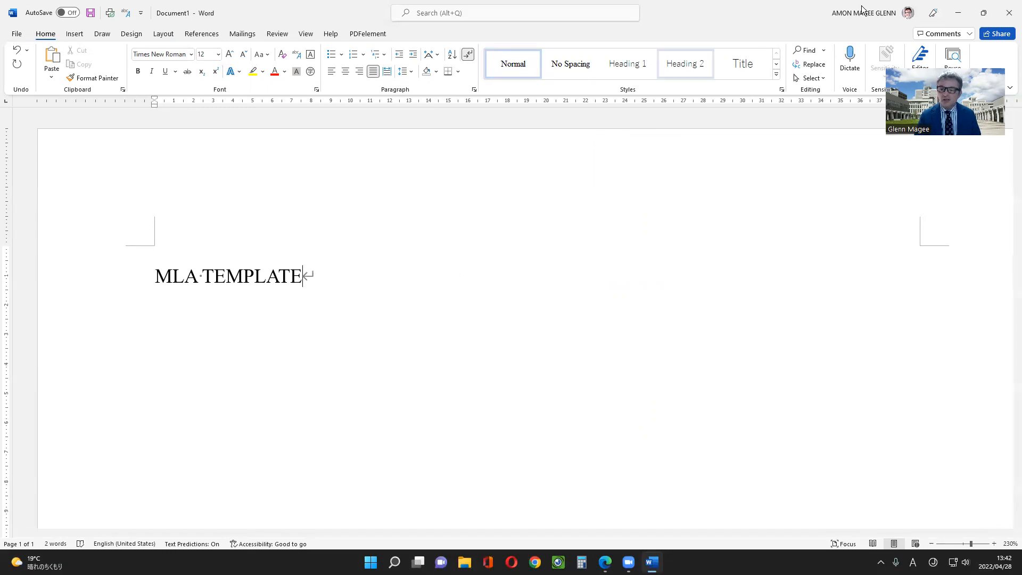
left_click(1010, 11)
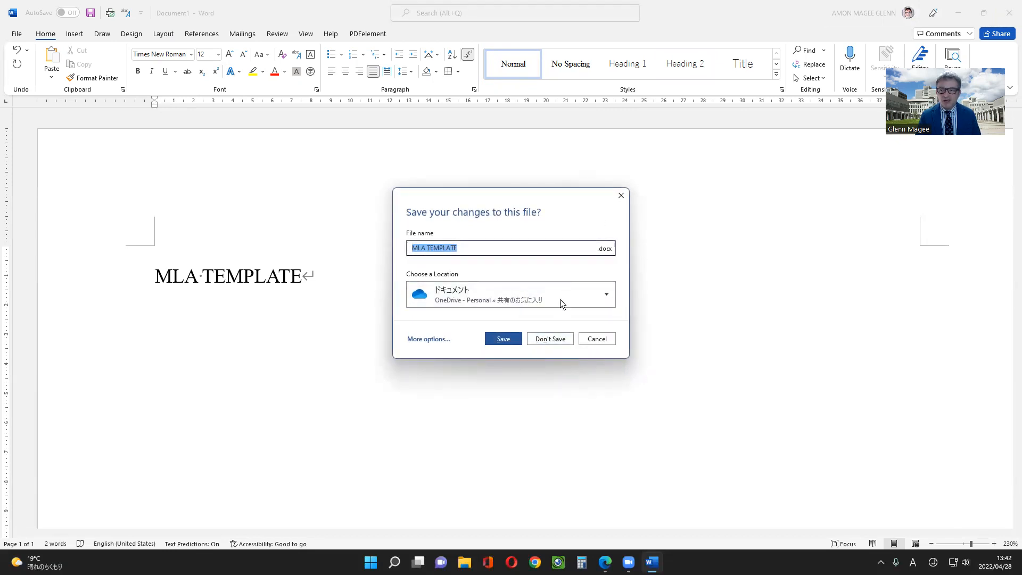
left_click(559, 336)
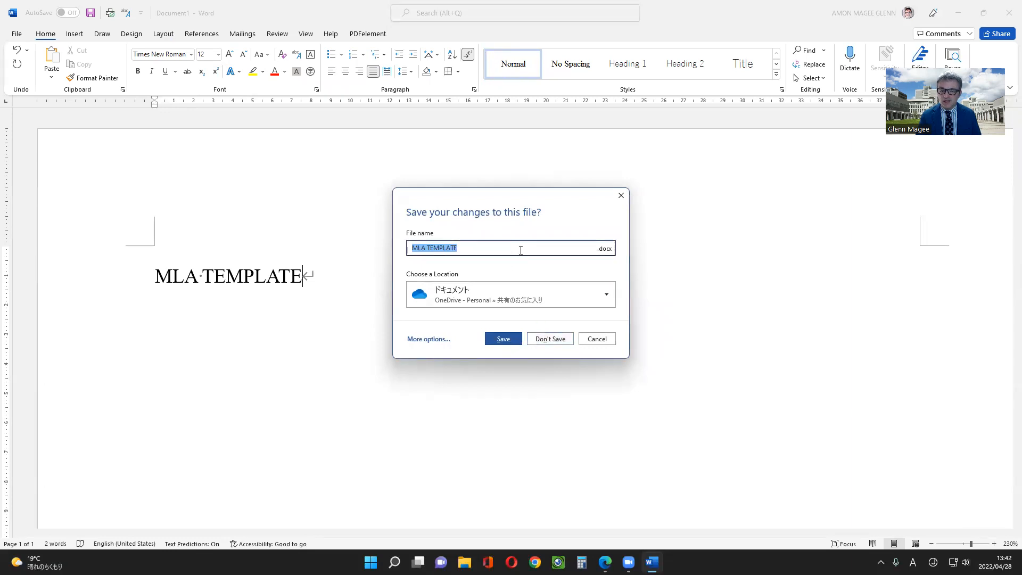
left_click(563, 340)
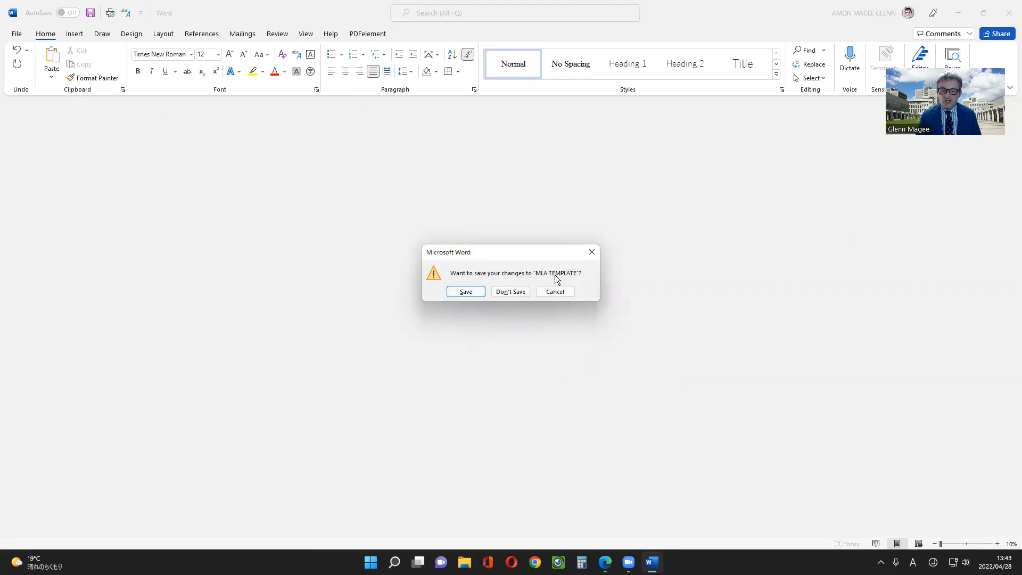
left_click(466, 292)
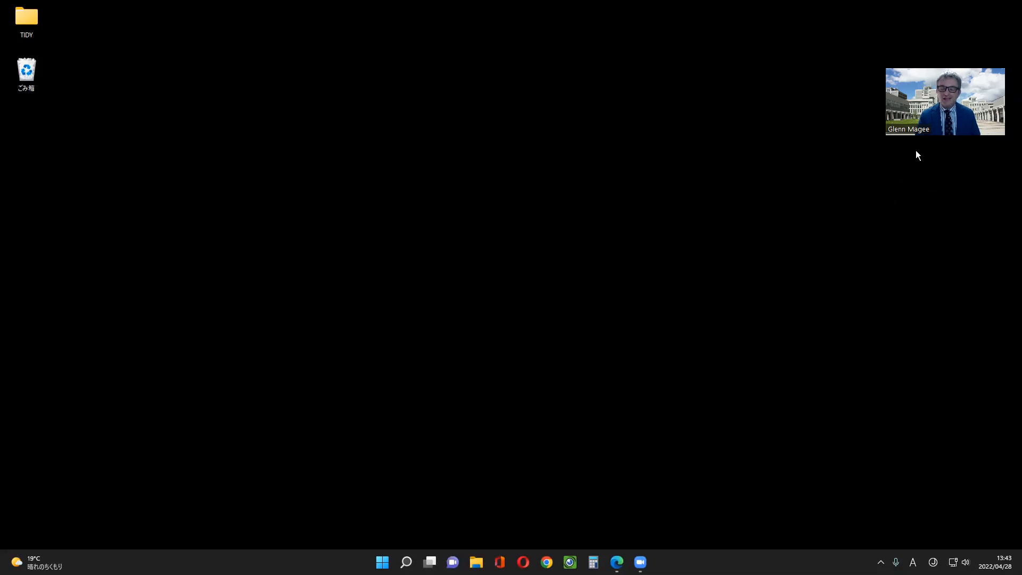
Find Word through the system search and start it again
key("super")
left_click(527, 184)
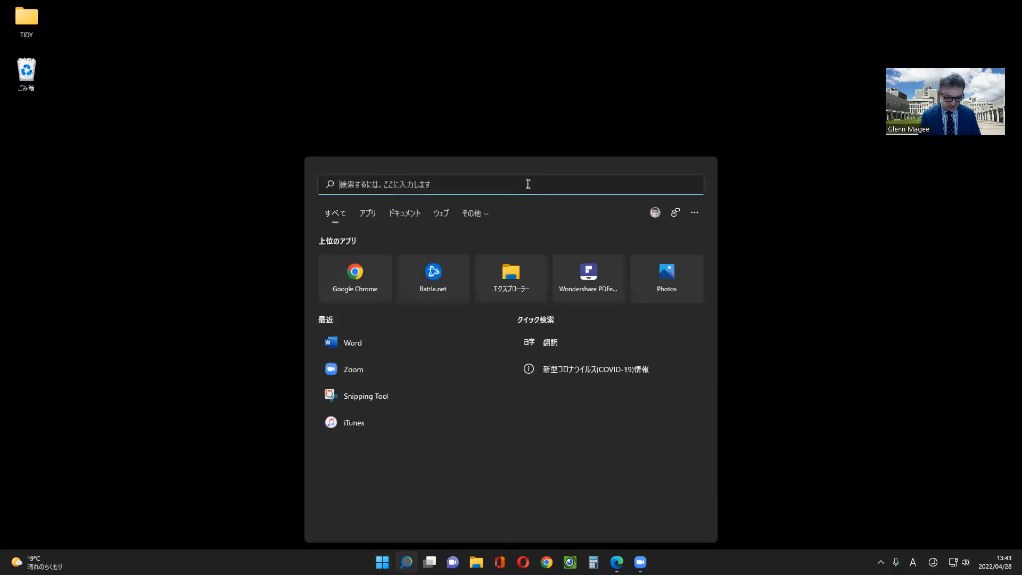
type("word")
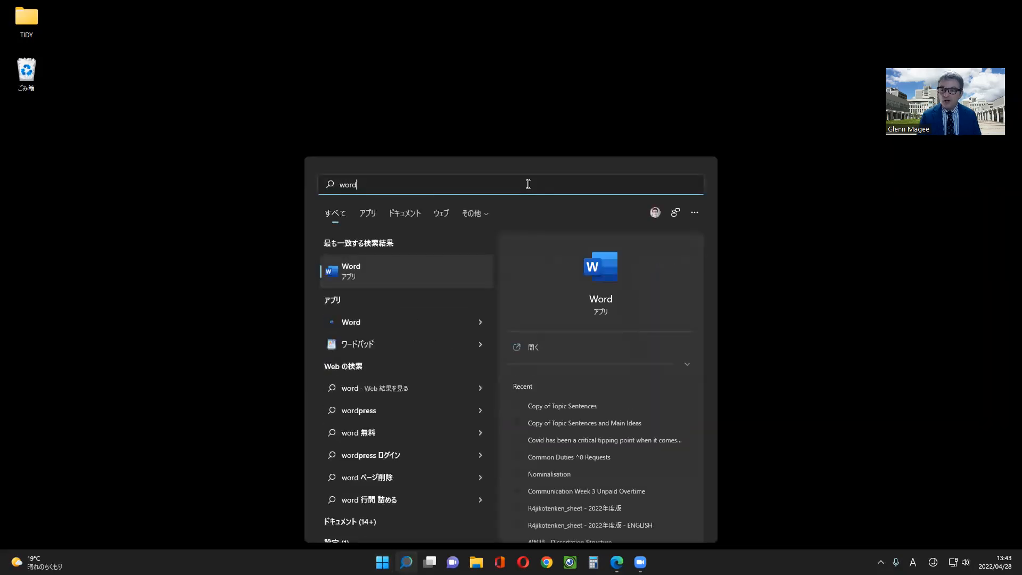
key("Return")
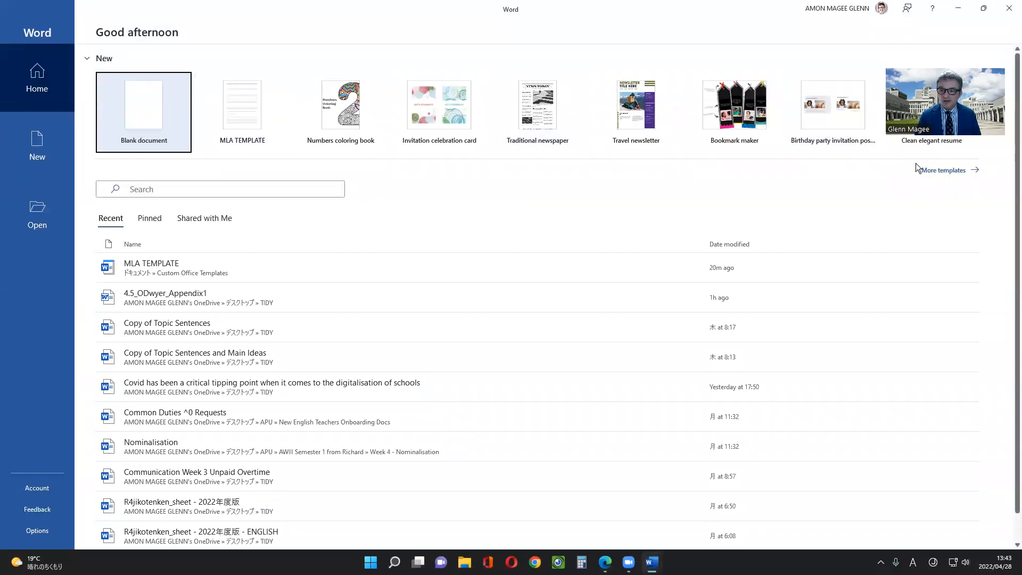
Create a new document from the personal MLA TEMPLATE template and delete its "MLA TEMPLATE" text
left_click(941, 171)
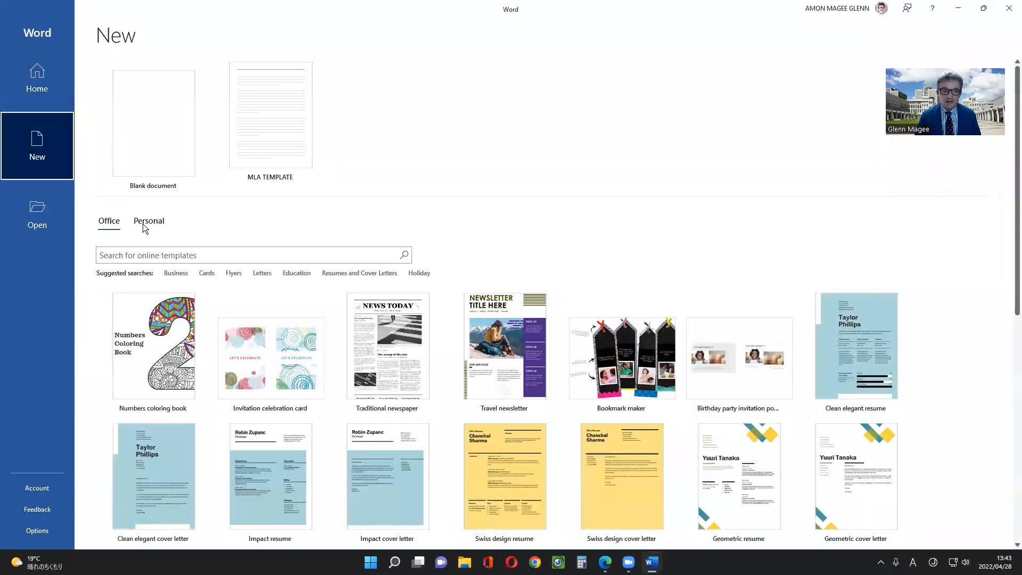
left_click(142, 222)
left_click(138, 310)
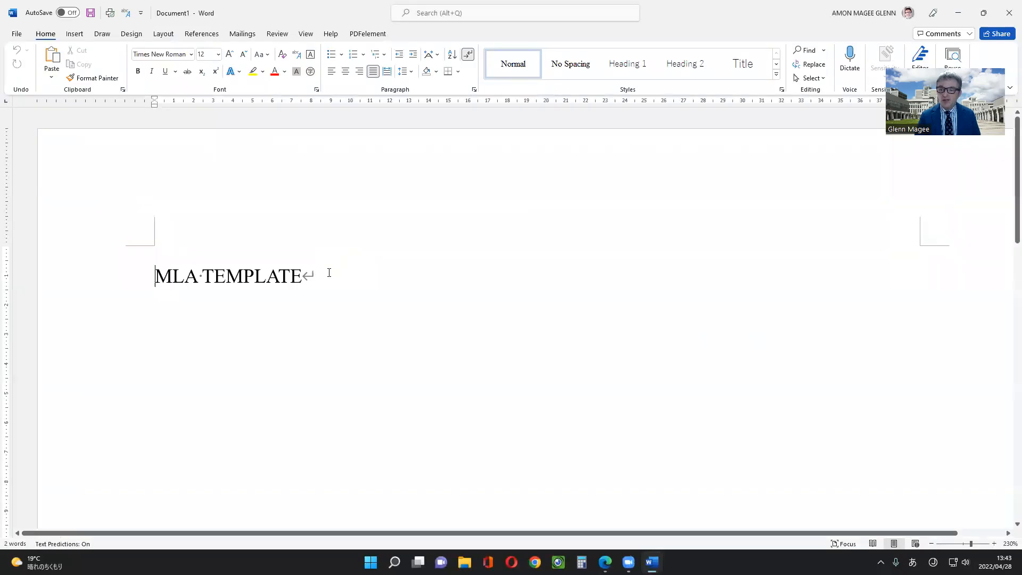
left_click(119, 274)
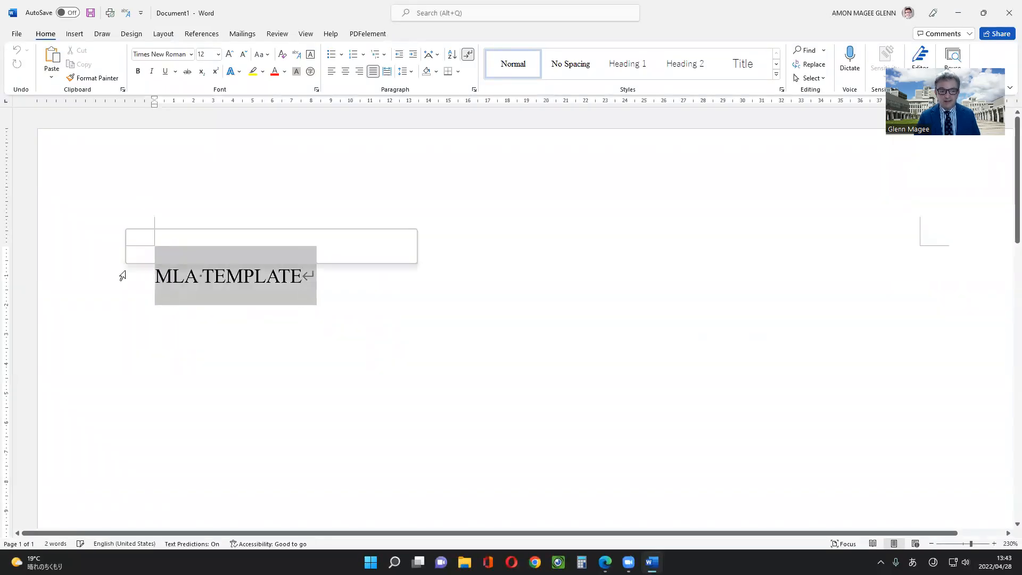
key("Delete")
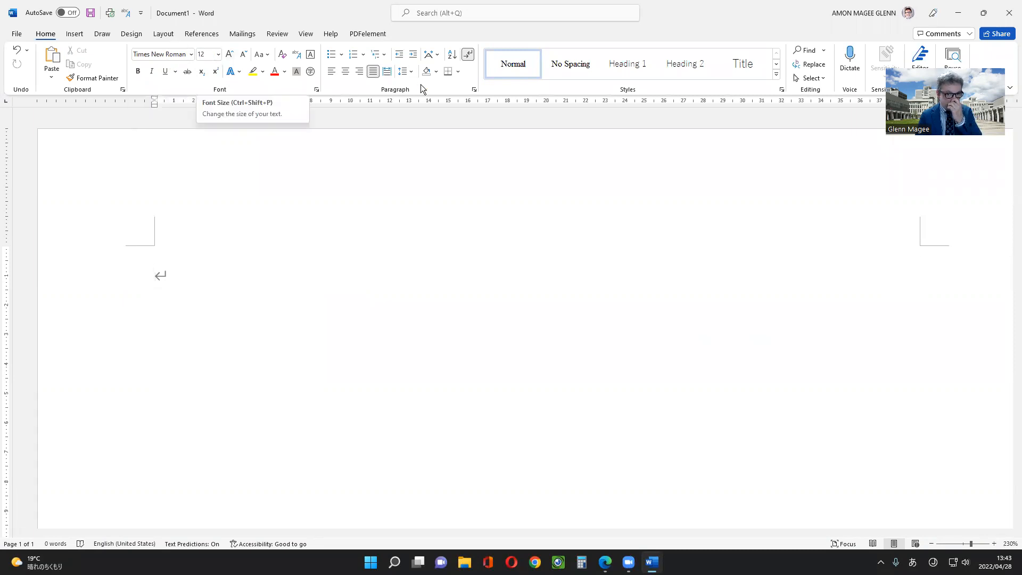
Set the default tab stops of the empty paragraph to 1.27
left_click(474, 90)
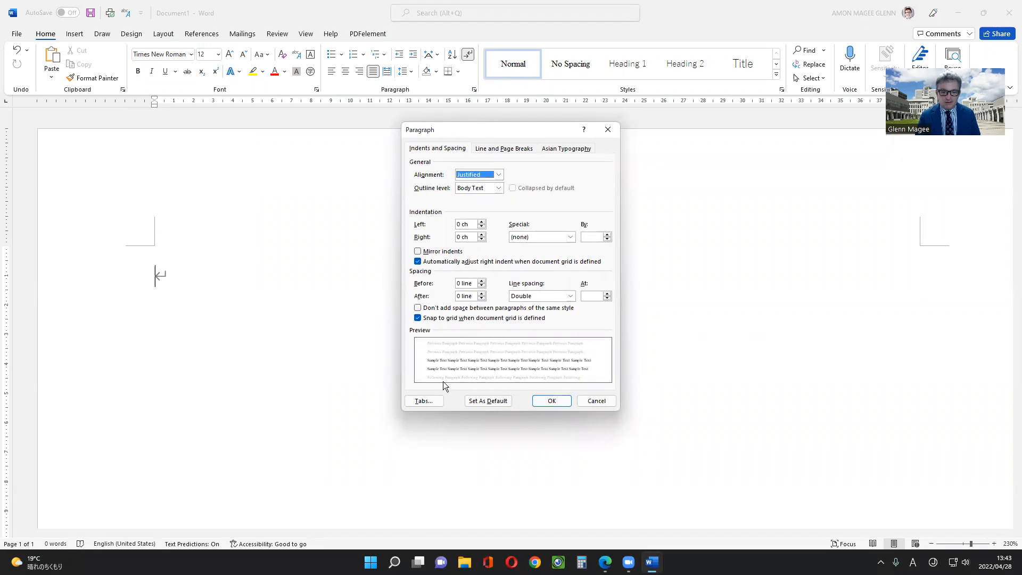
left_click(423, 400)
key("Tab")
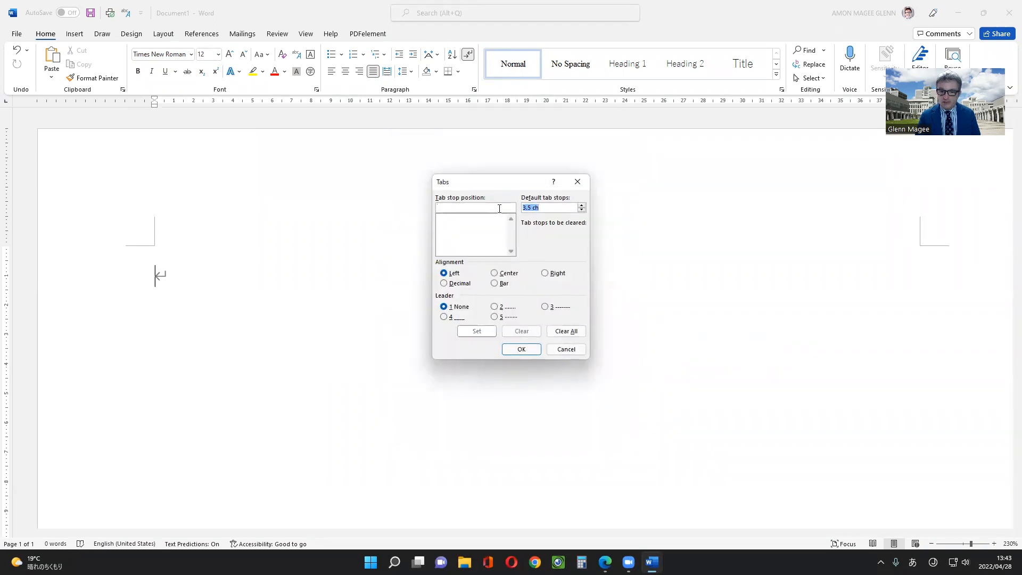
type("1.27")
key("BackSpace")
key("BackSpace")
key("BackSpace")
key("BackSpace")
key("Zenkaku_Hankaku")
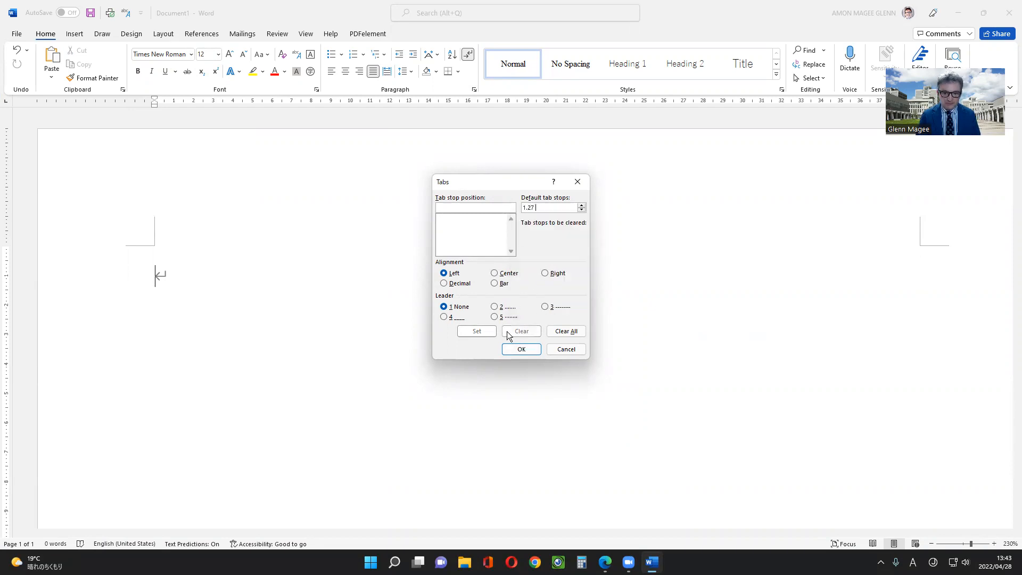
left_click(513, 349)
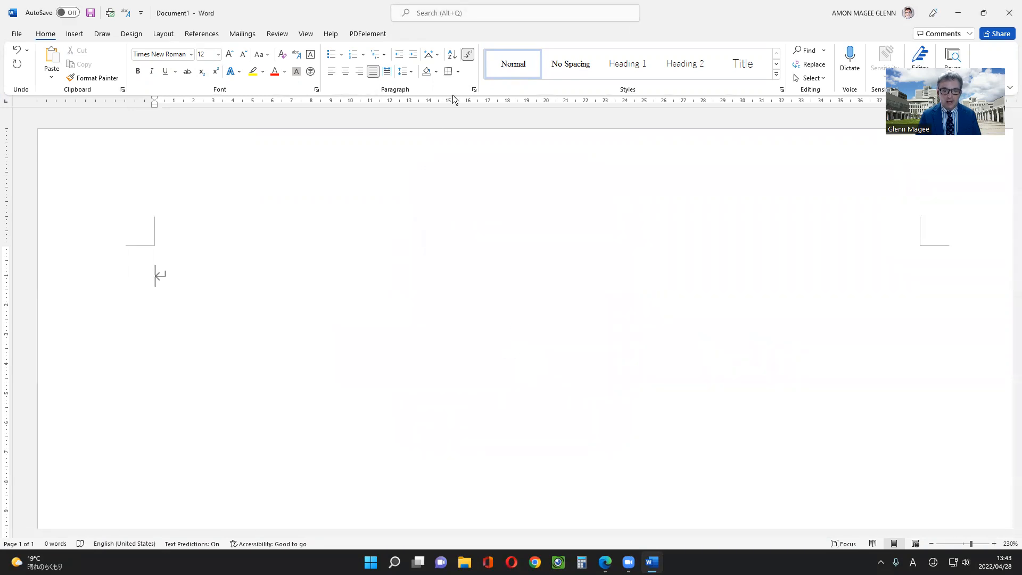
Review the new document's paragraph spacing, default tab stops and font settings
left_click(473, 90)
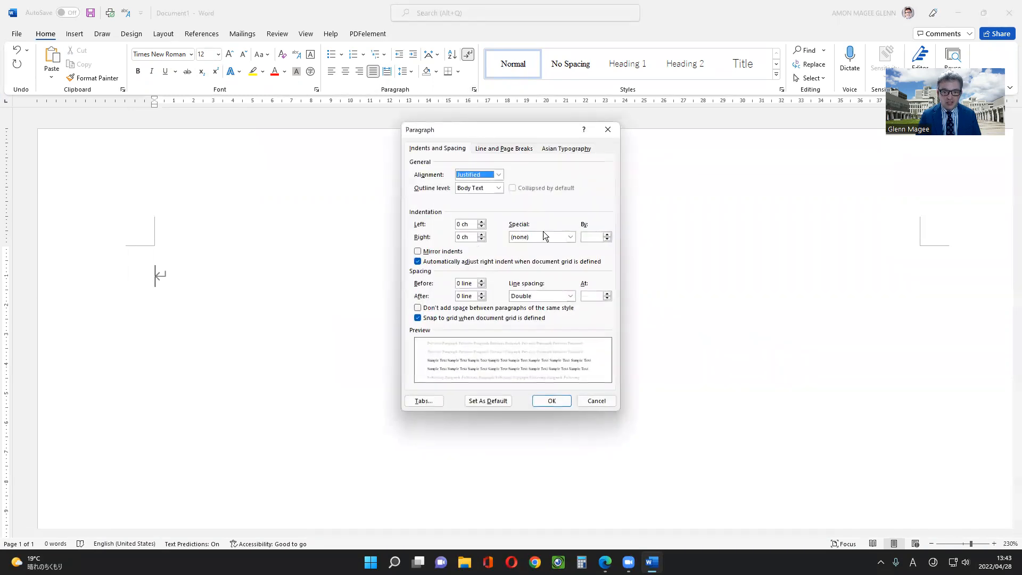
left_click(489, 149)
left_click(447, 148)
left_click(424, 401)
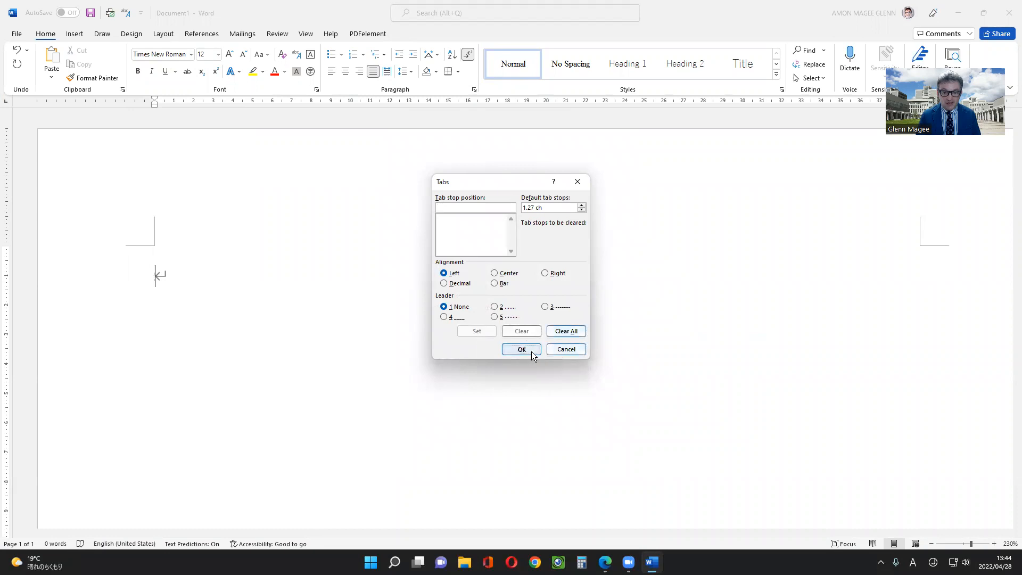
left_click(522, 349)
left_click(318, 89)
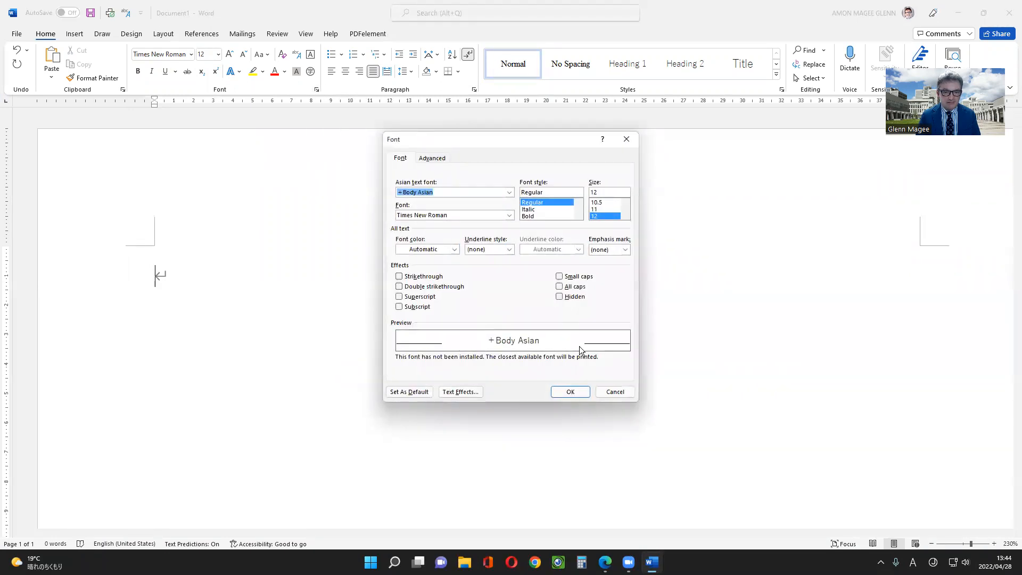
left_click(614, 390)
Make the current paragraph settings the default for all documents based on the MLA TEMPLATE template
left_click(474, 90)
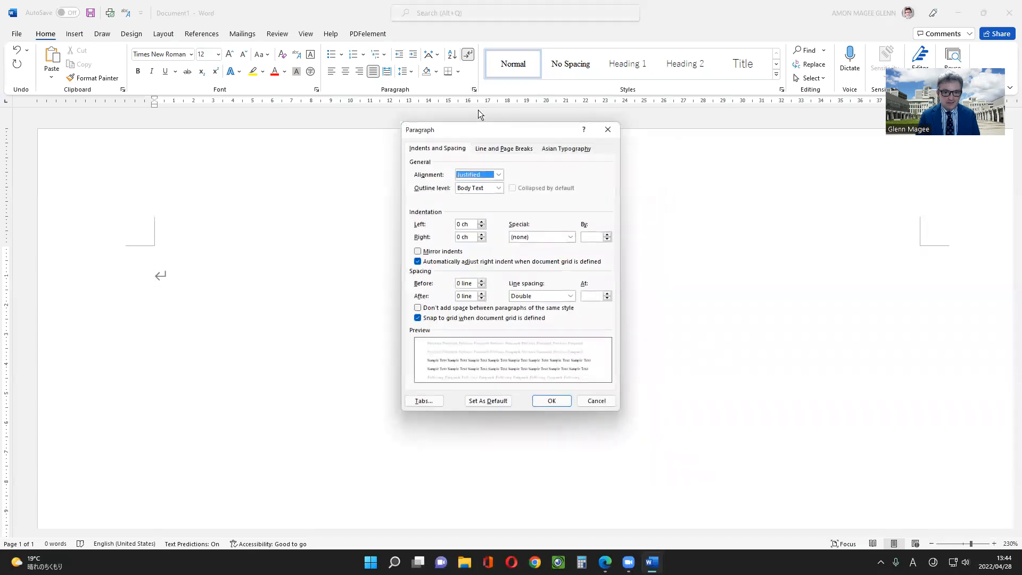
left_click(478, 402)
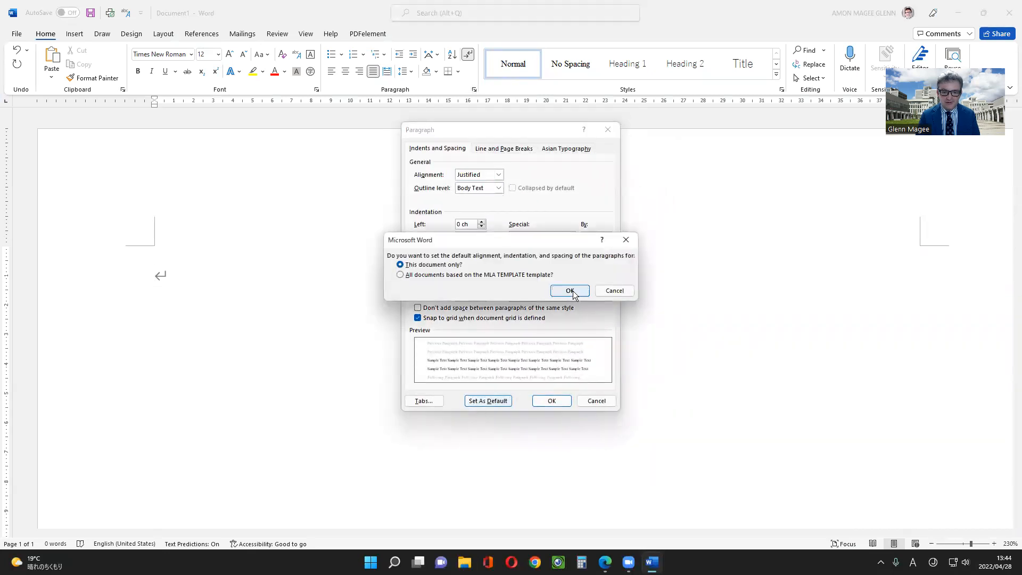
key("Down")
left_click(568, 290)
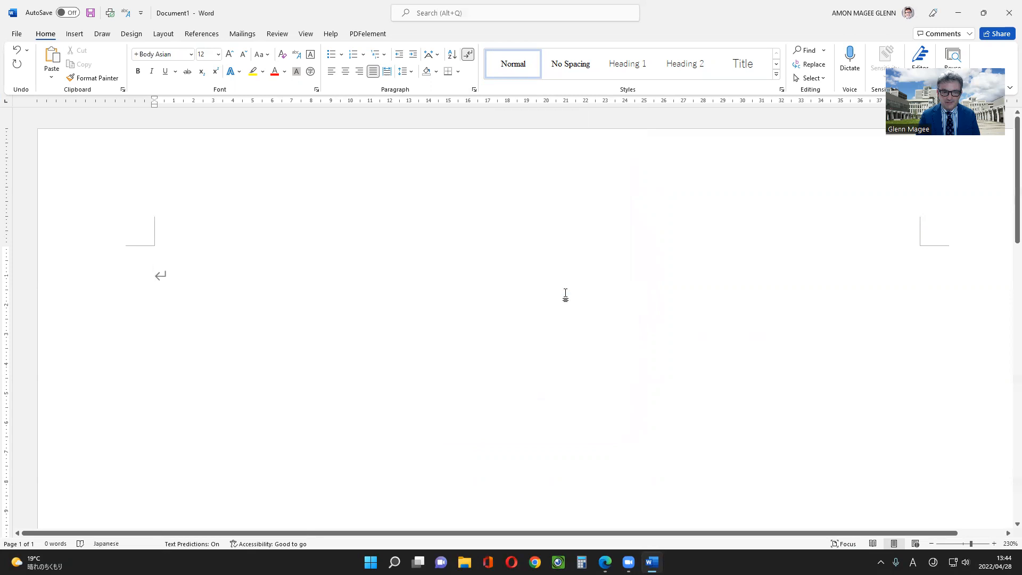